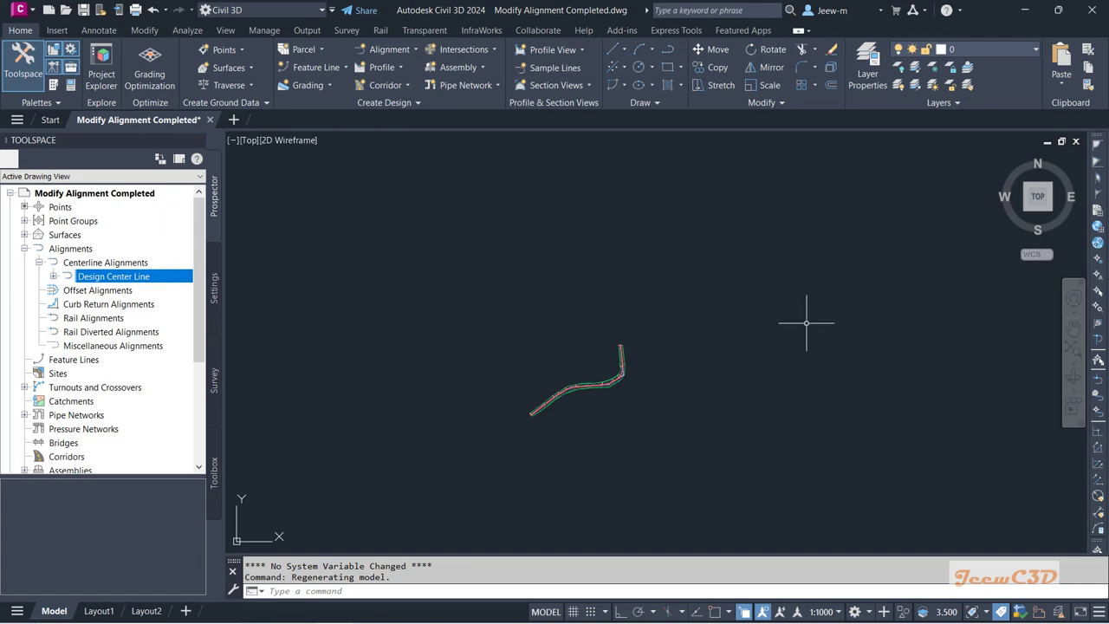
Check the alignment's station and EG elevation tooltips, then select the Design Center Line alignment.
middle_click_drag(746, 390, 735, 337)
scroll(516, 357, "up", 10)
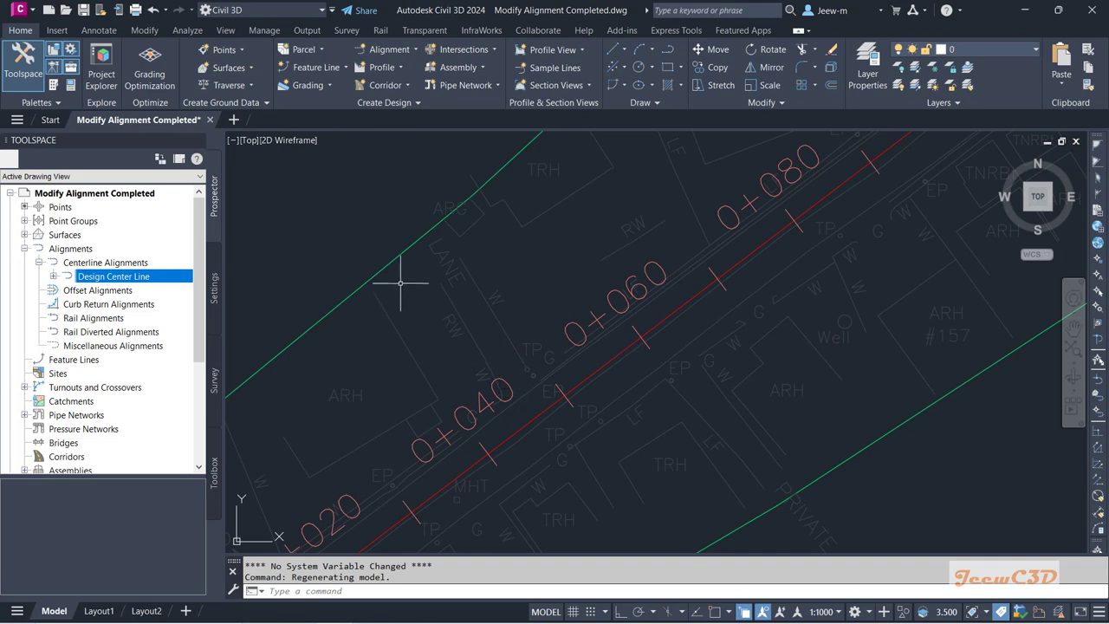
scroll(572, 322, "down", 4)
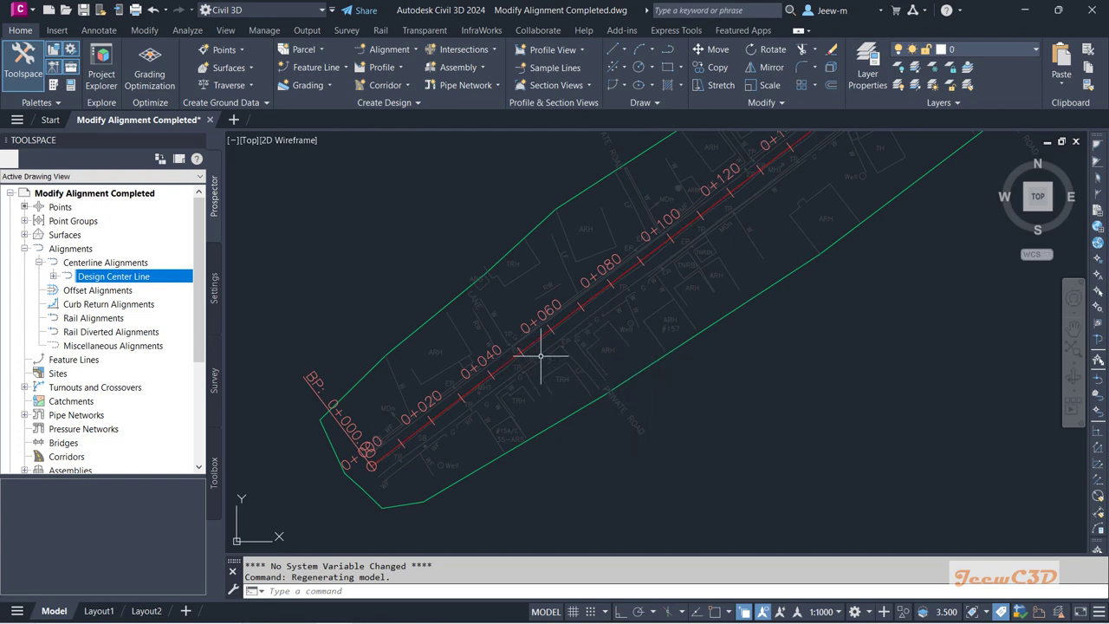
mouse_move(565, 367)
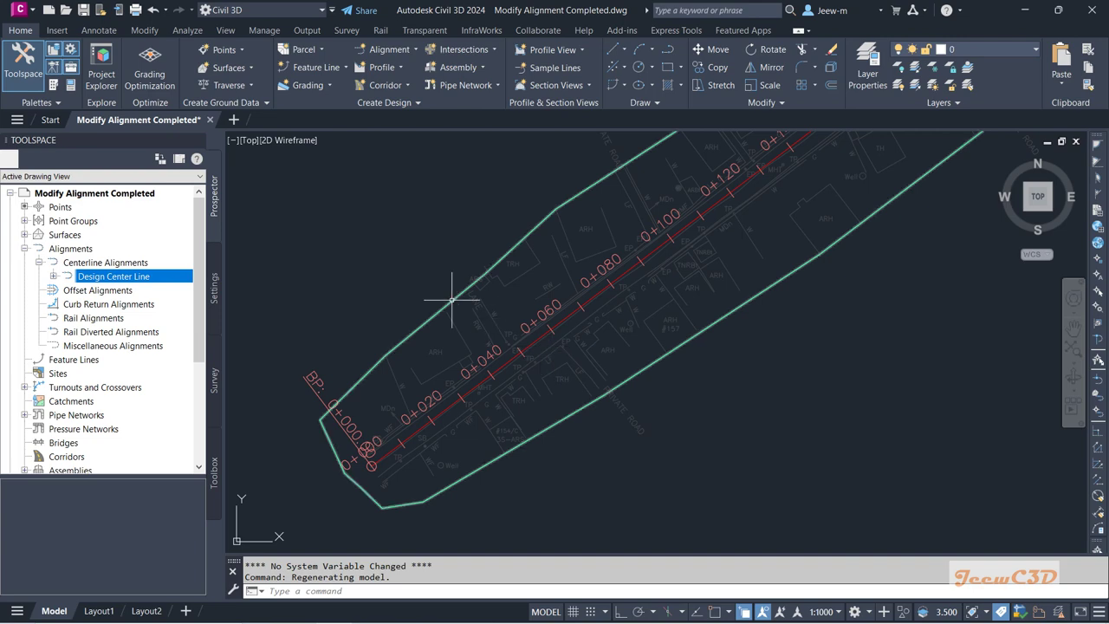
scroll(508, 321, "up", 4)
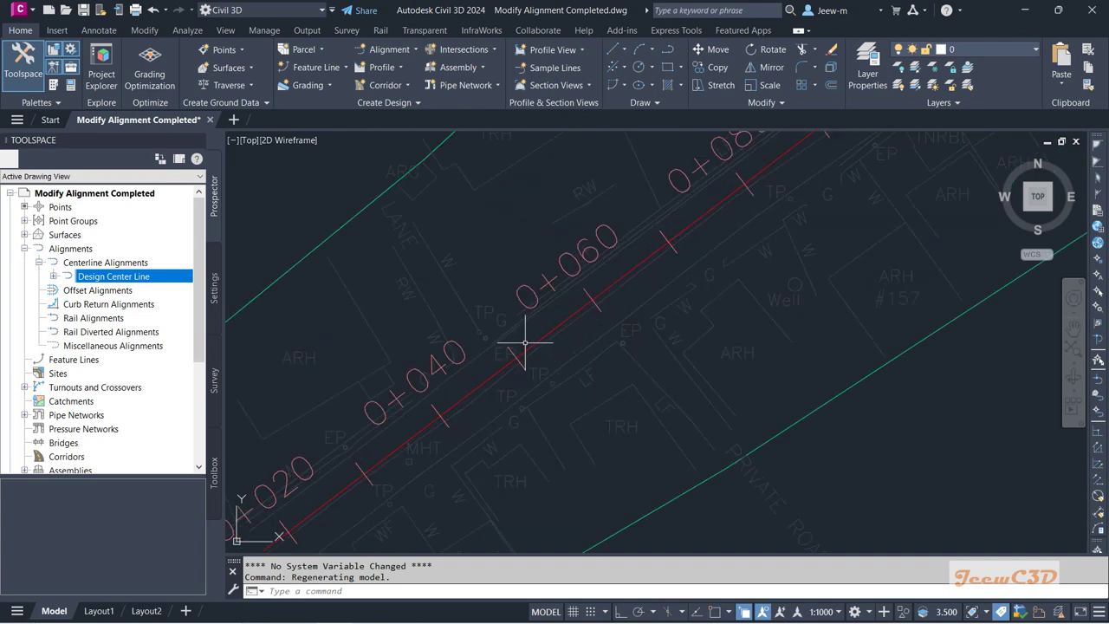
mouse_move(529, 332)
scroll(507, 359, "down", 5)
middle_click_drag(511, 347, 531, 366)
scroll(511, 369, "up", 5)
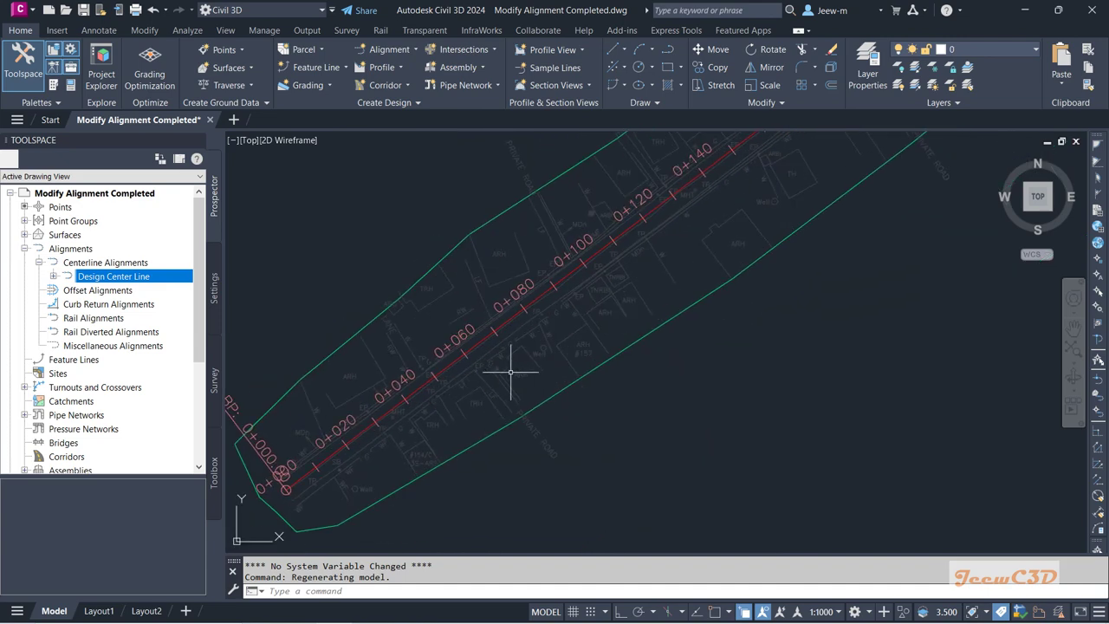
left_click(459, 337)
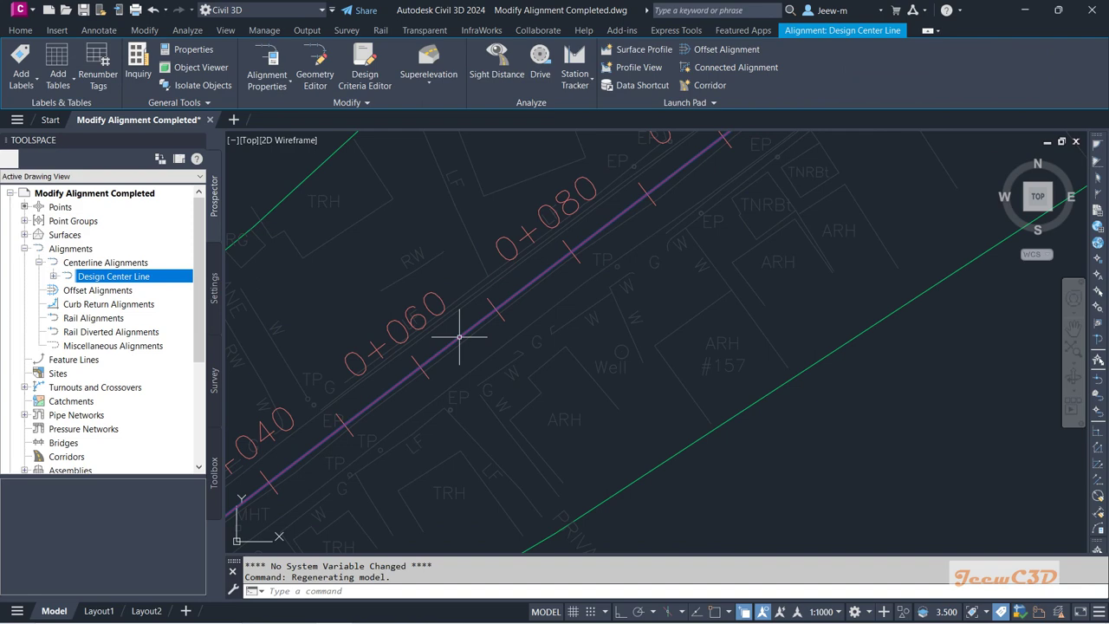
left_click(838, 33)
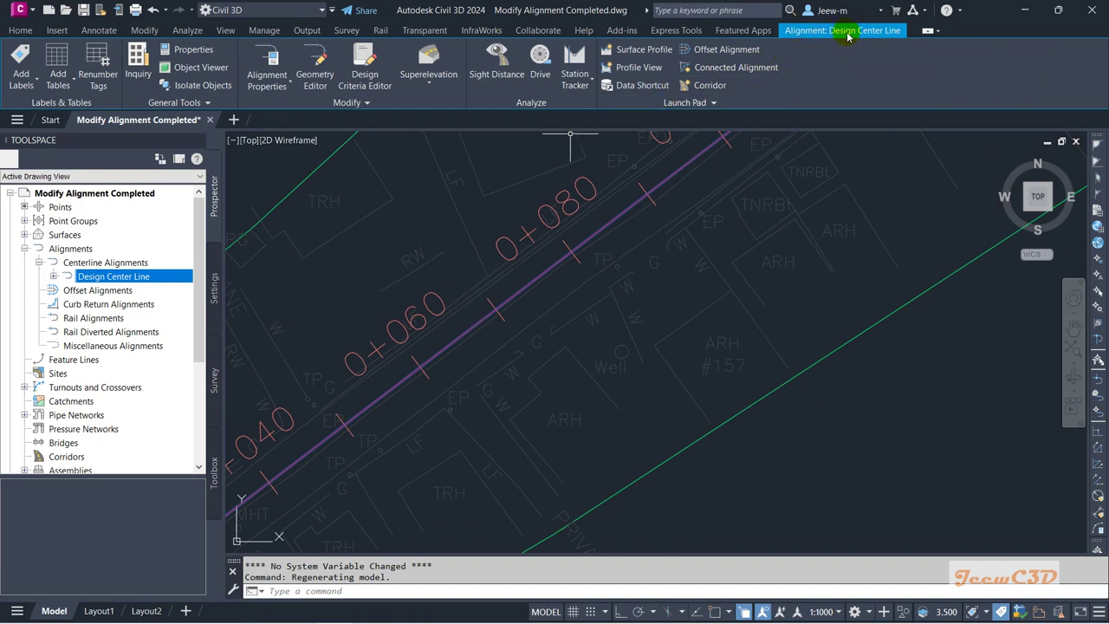
Start a surface profile and confirm Design Center Line as its alignment.
left_click(640, 50)
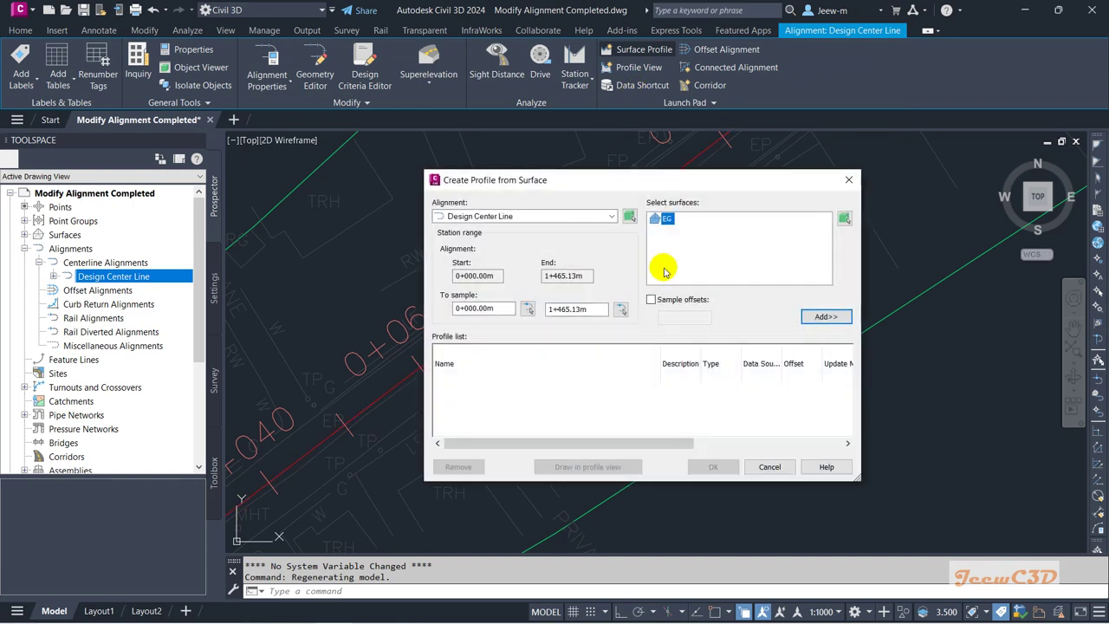
left_click_drag(632, 179, 523, 144)
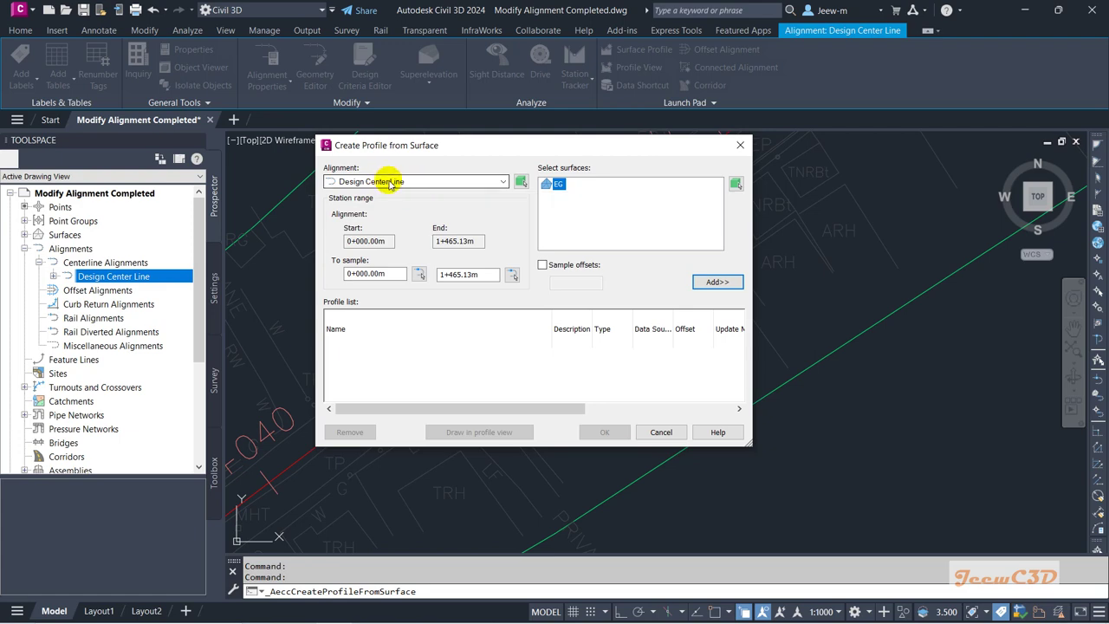
left_click(391, 183)
left_click(385, 195)
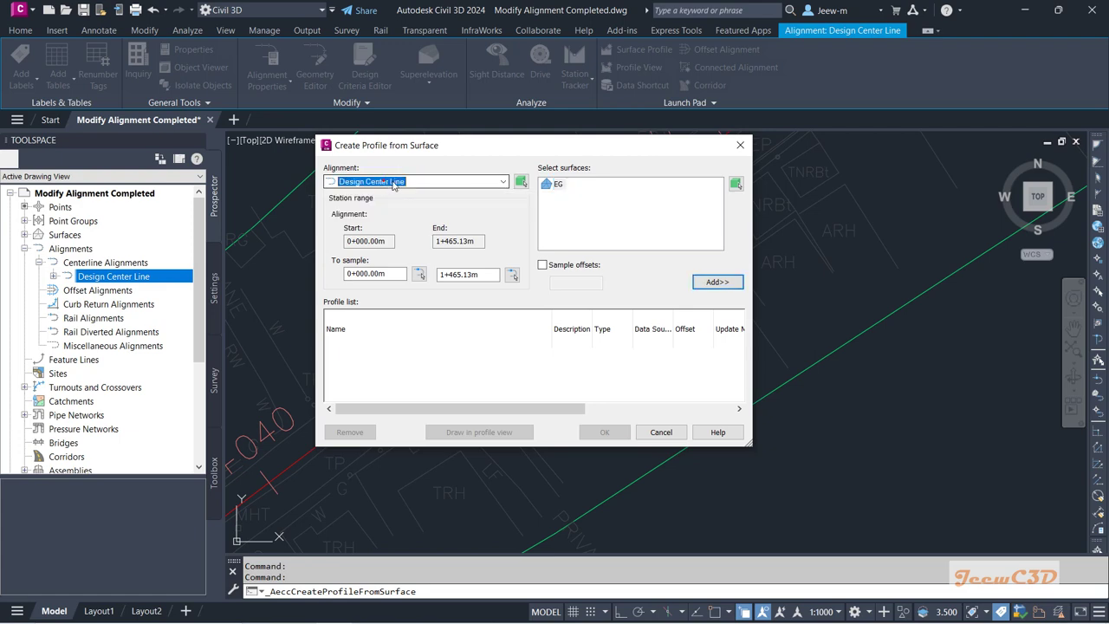
left_click(521, 182)
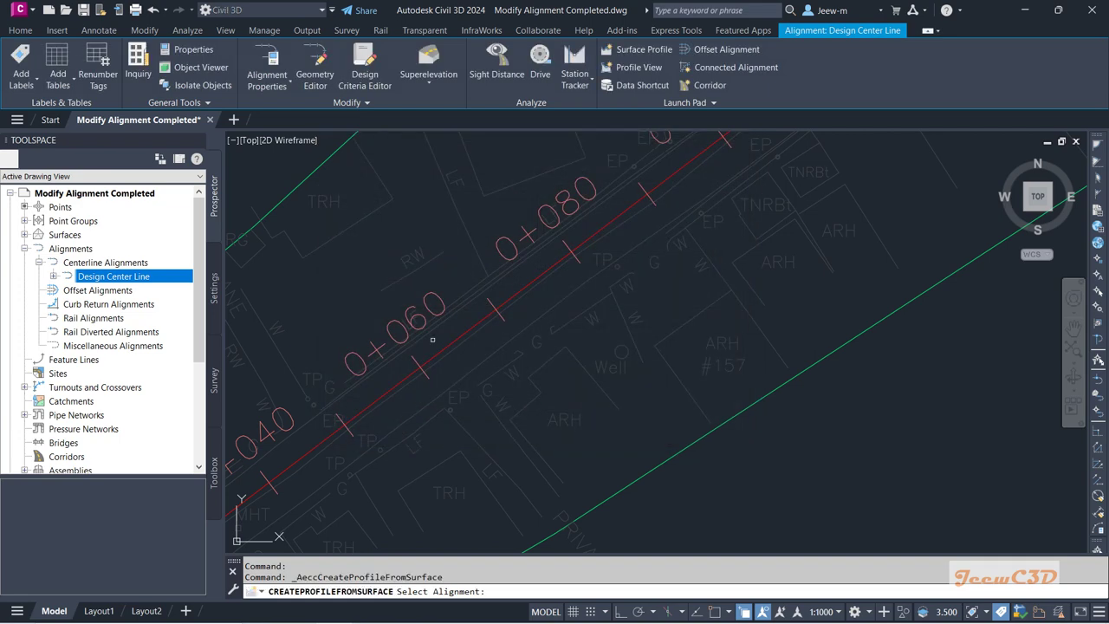
scroll(460, 333, "up", 2)
left_click(473, 329)
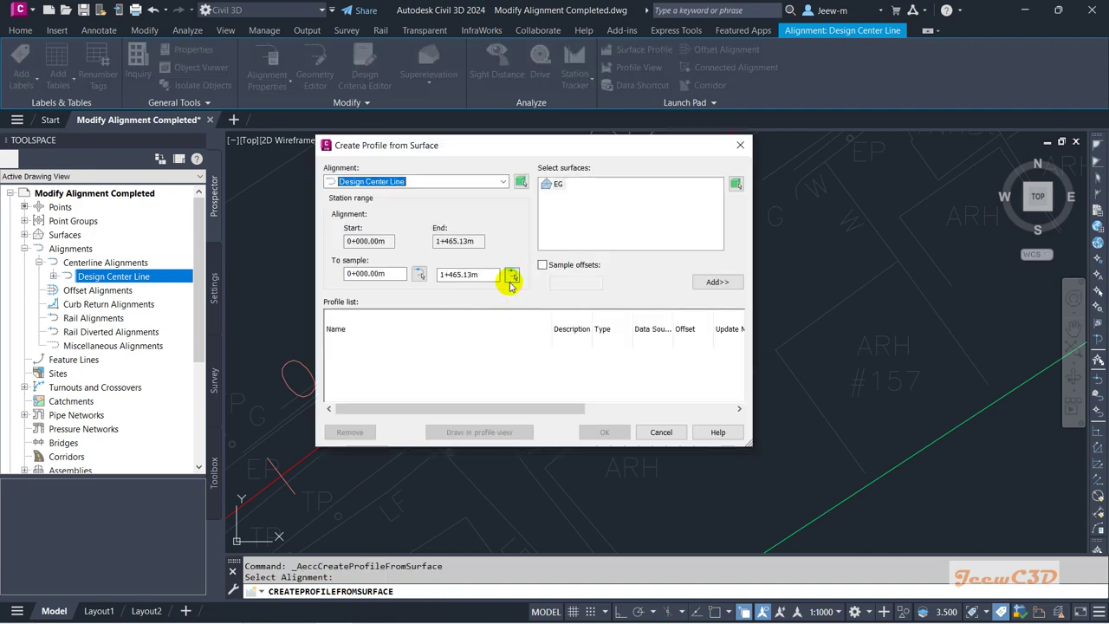
Add the EG surface profile from 0+000.00m to 1+465.13m and draw it in a profile view.
left_click(556, 184)
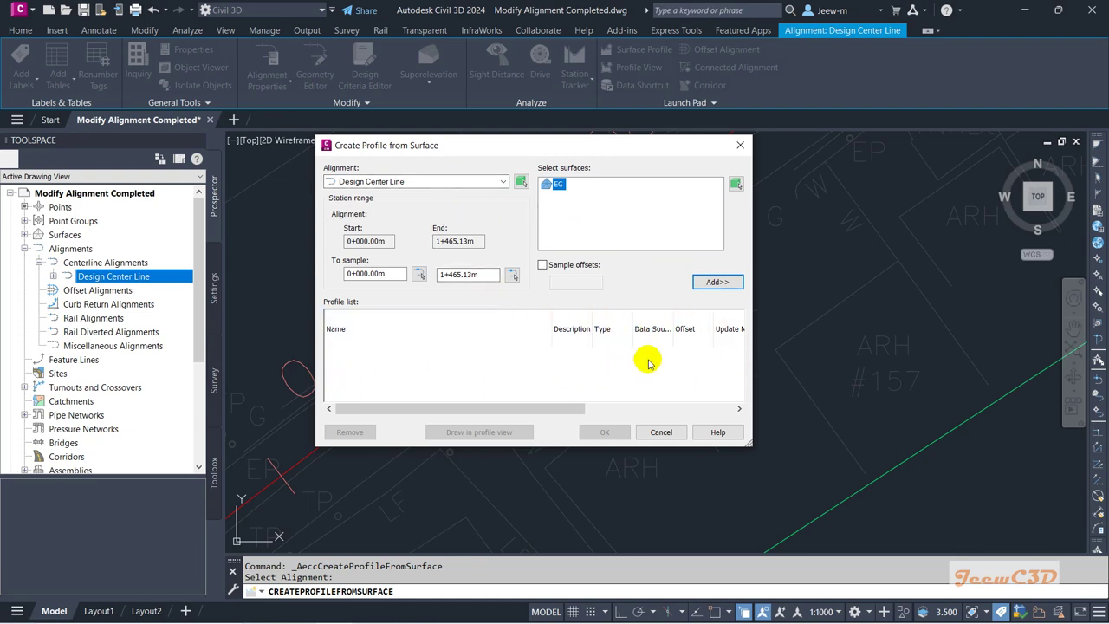
left_click(719, 284)
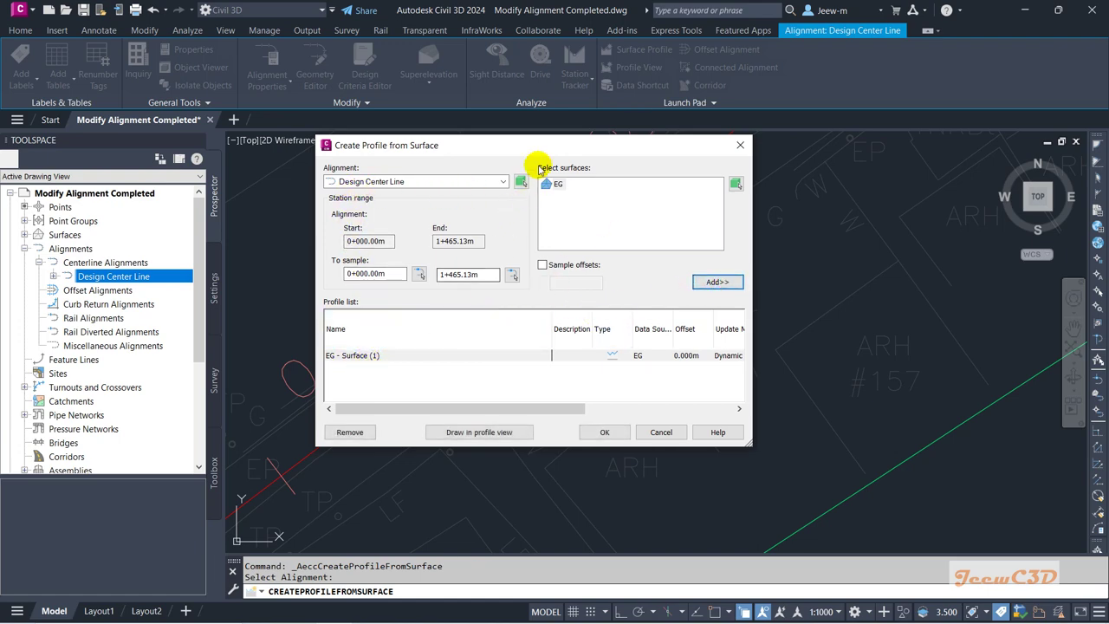
left_click_drag(537, 145, 517, 116)
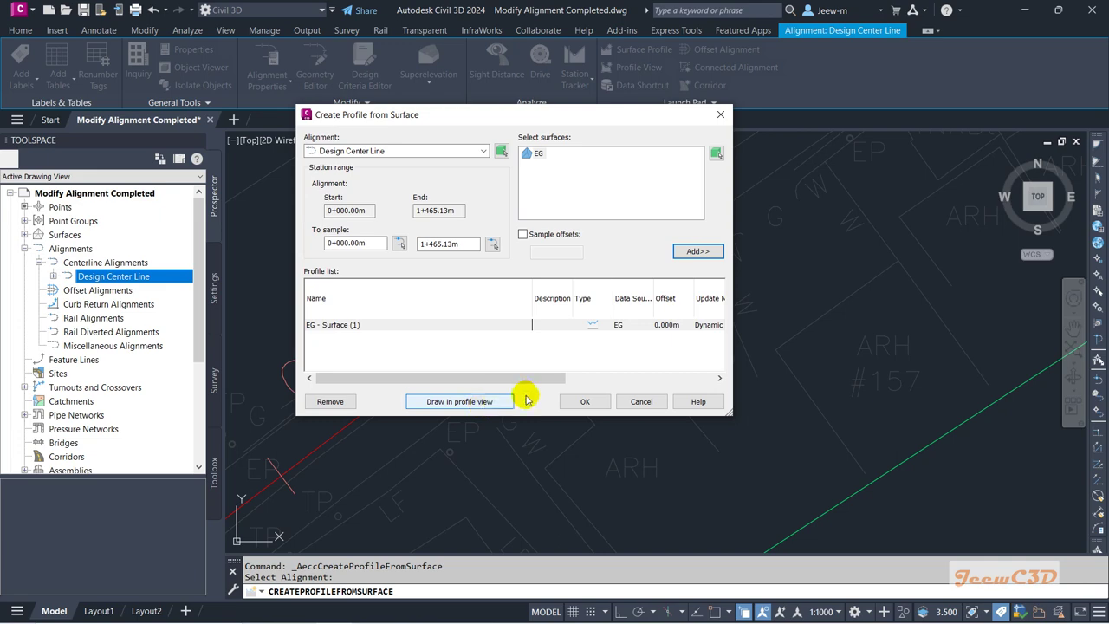
left_click(458, 403)
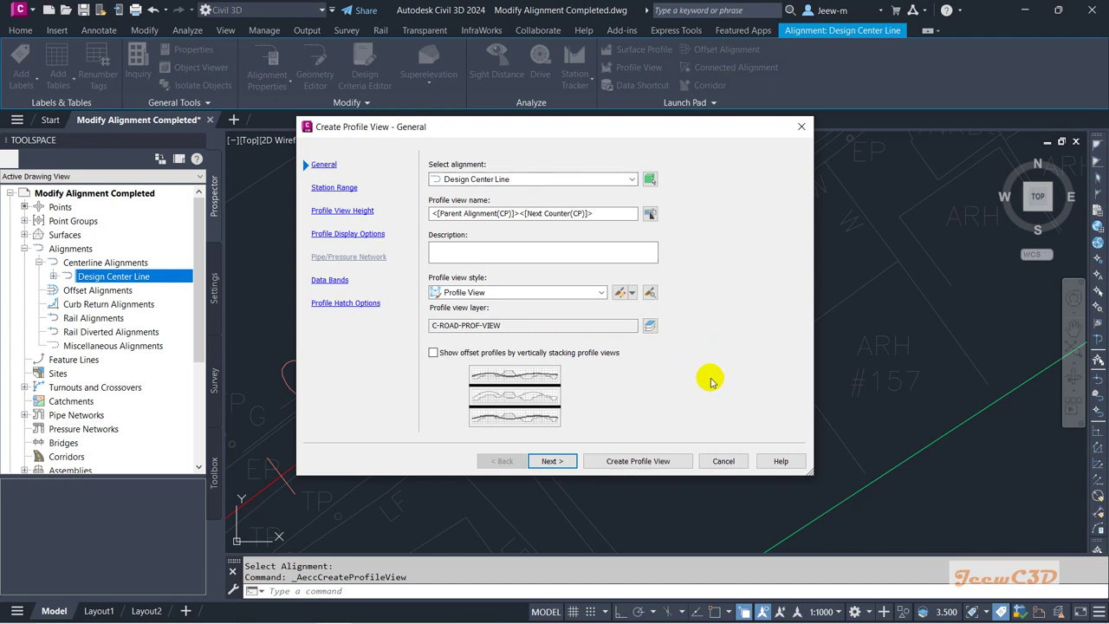
Accept the default station range, height, display, data band and hatch settings, then create the profile view.
left_click_drag(511, 139, 426, 76)
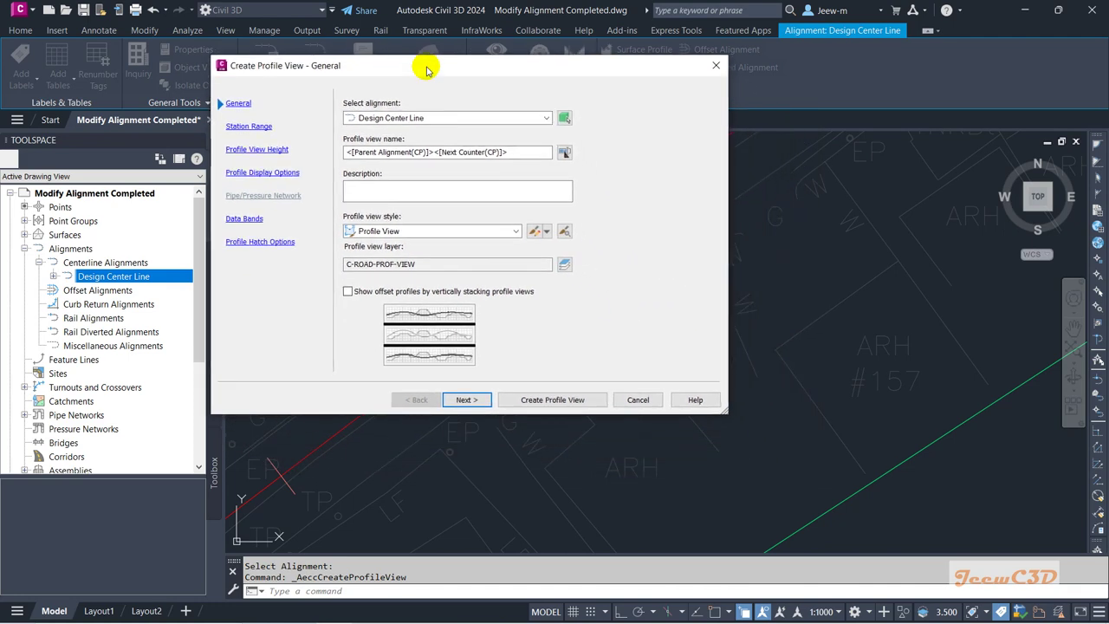
left_click(465, 397)
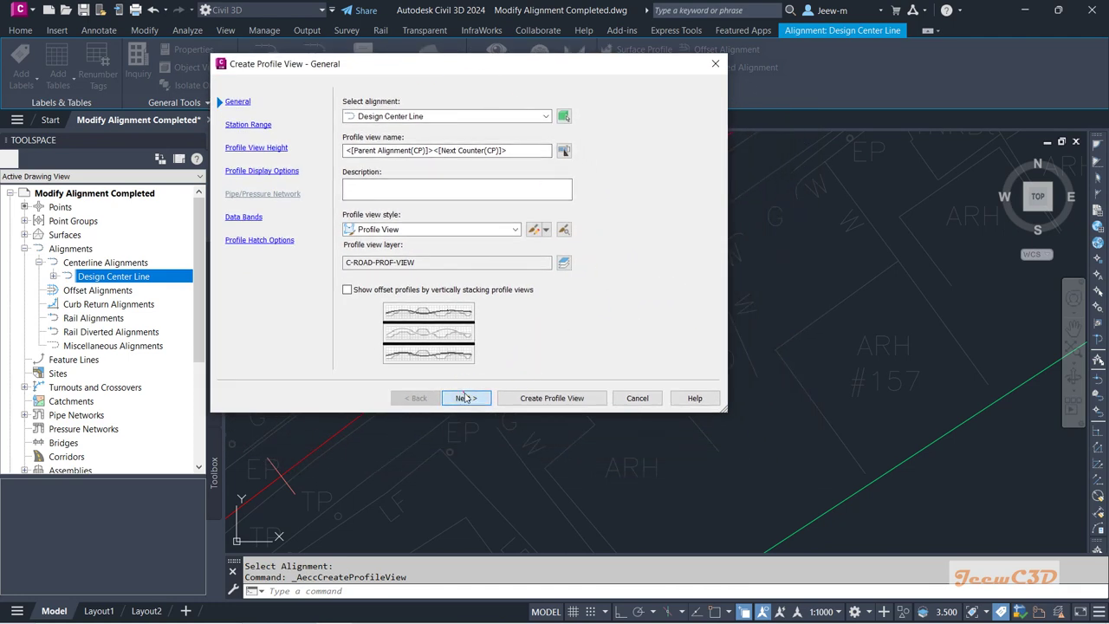
left_click(464, 395)
left_click(464, 395)
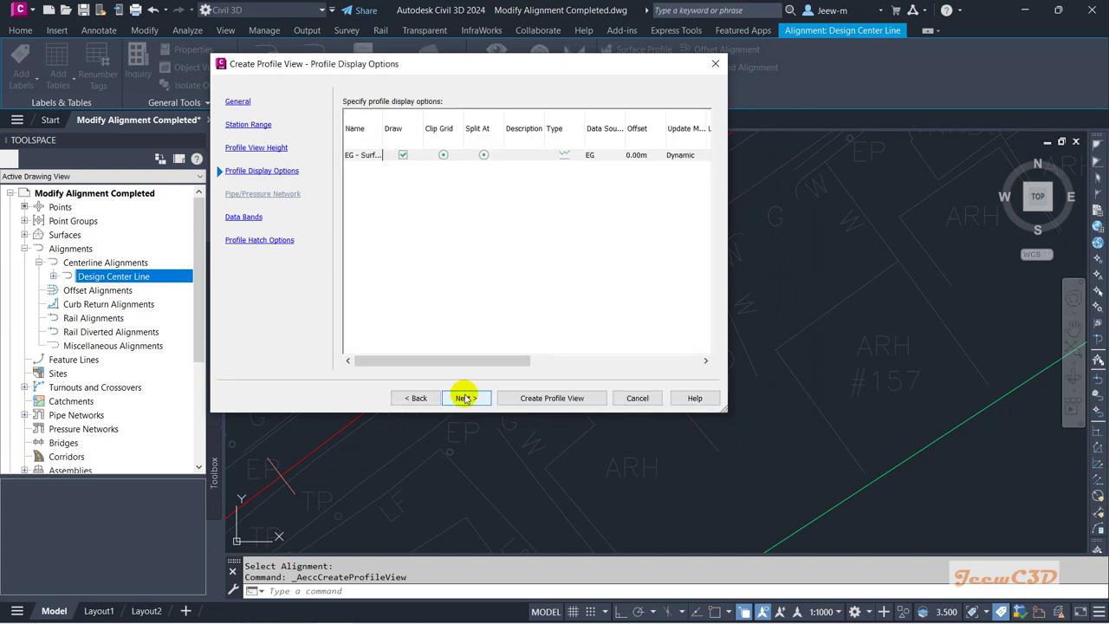
left_click(465, 398)
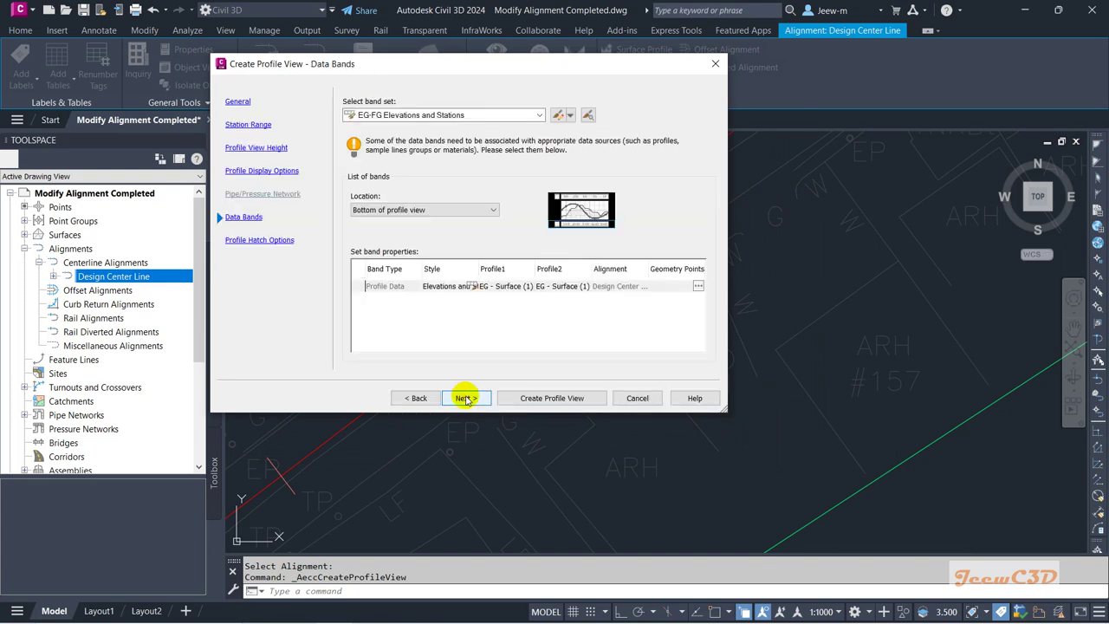
left_click(464, 398)
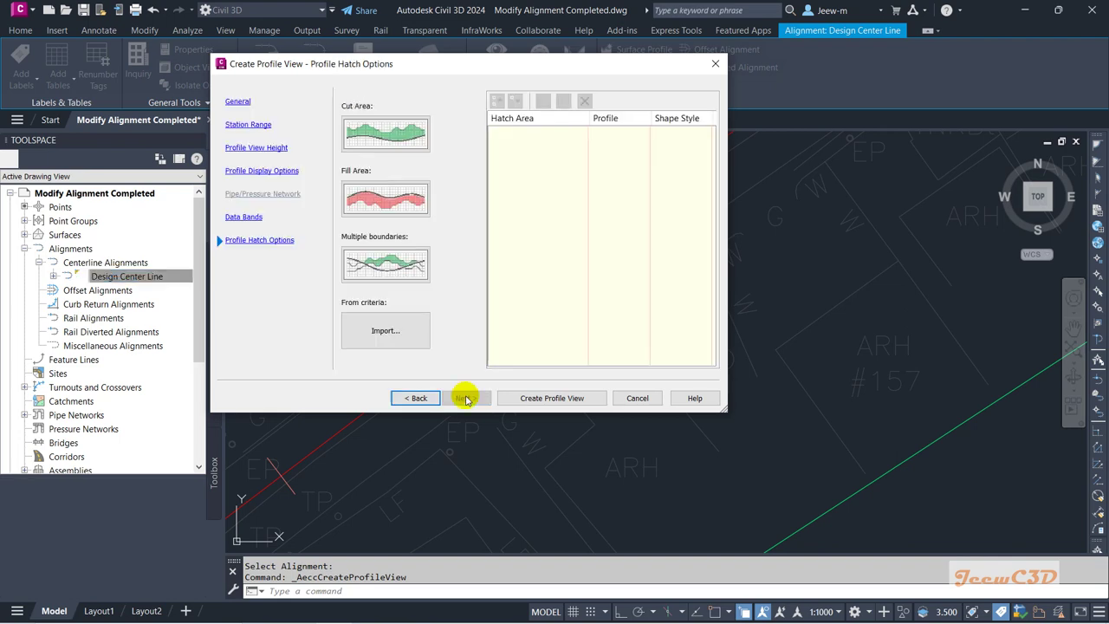
left_click(552, 398)
scroll(590, 338, "down", 5)
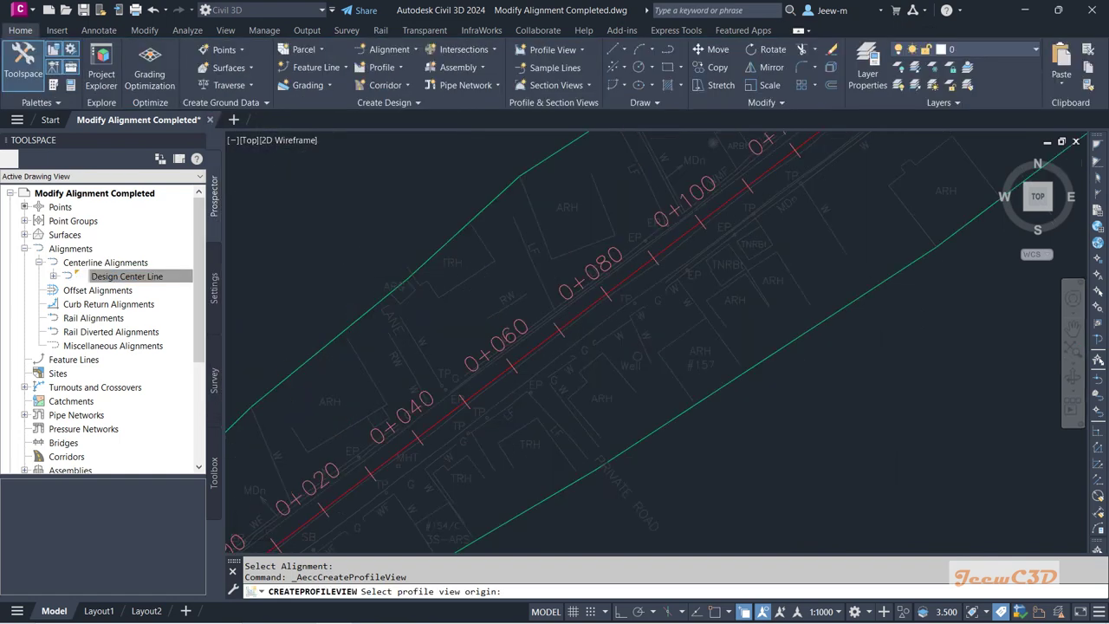
Place the Design Center Line profile view right of the alignment and zoom to its grid.
scroll(587, 350, "down", 5)
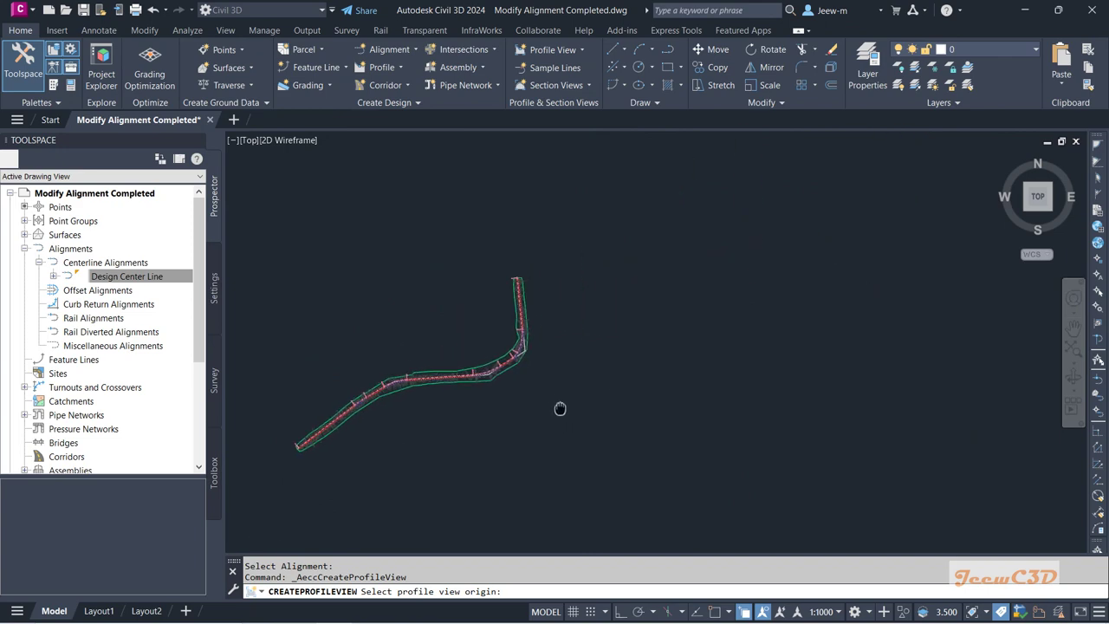
left_click(631, 312)
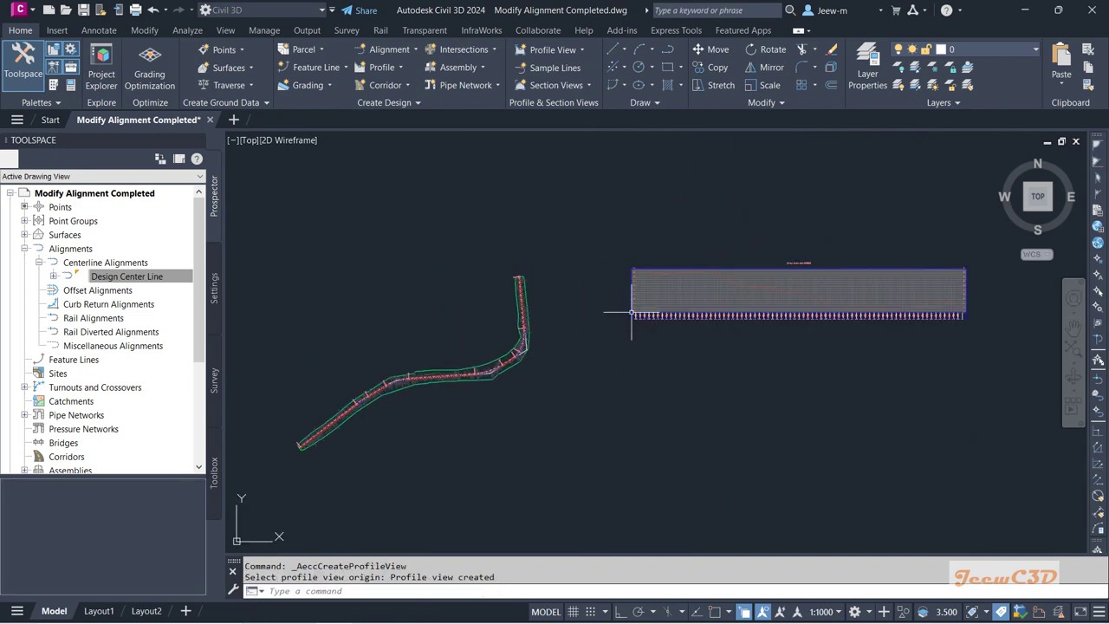
scroll(628, 299, "up", 4)
middle_click_drag(814, 311, 626, 293)
scroll(626, 293, "down", 5)
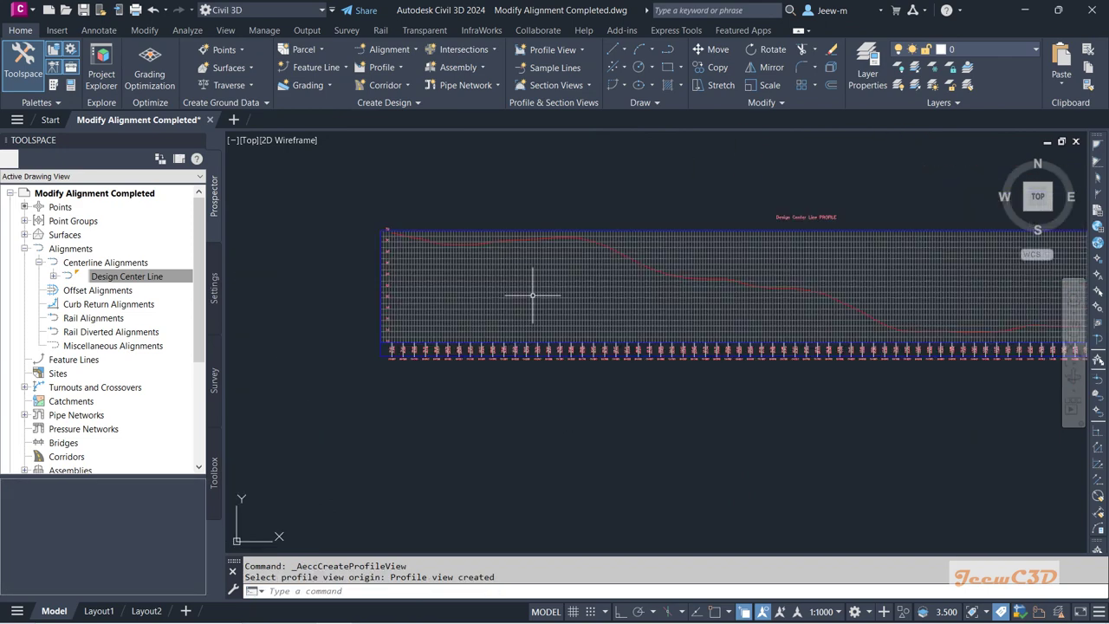
scroll(601, 378, "up", 6)
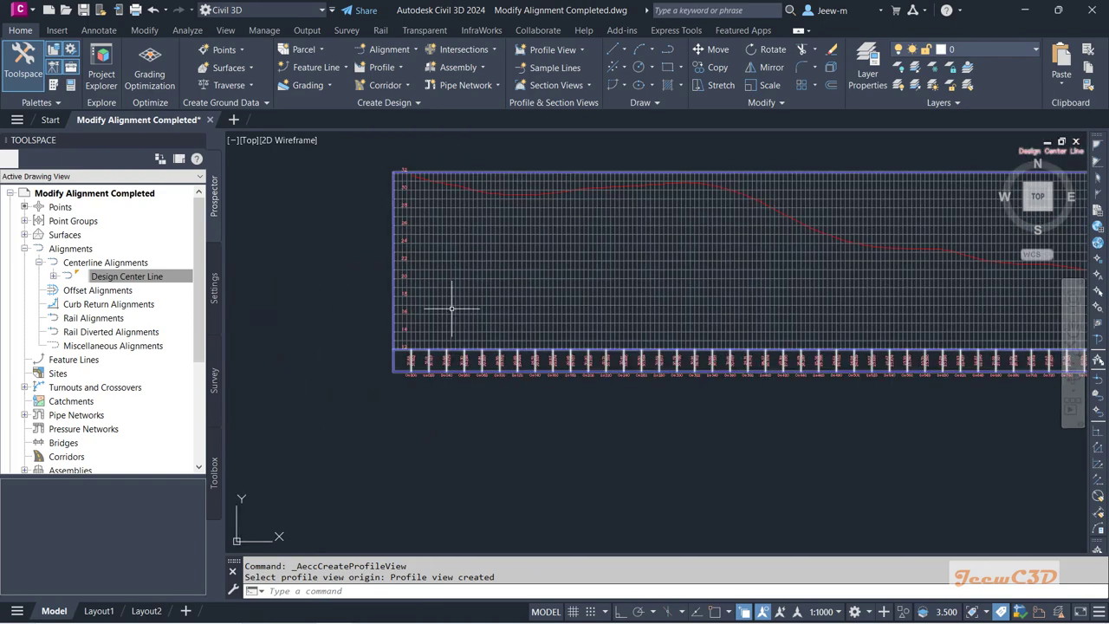
scroll(453, 309, "down", 4)
scroll(442, 322, "down", 2)
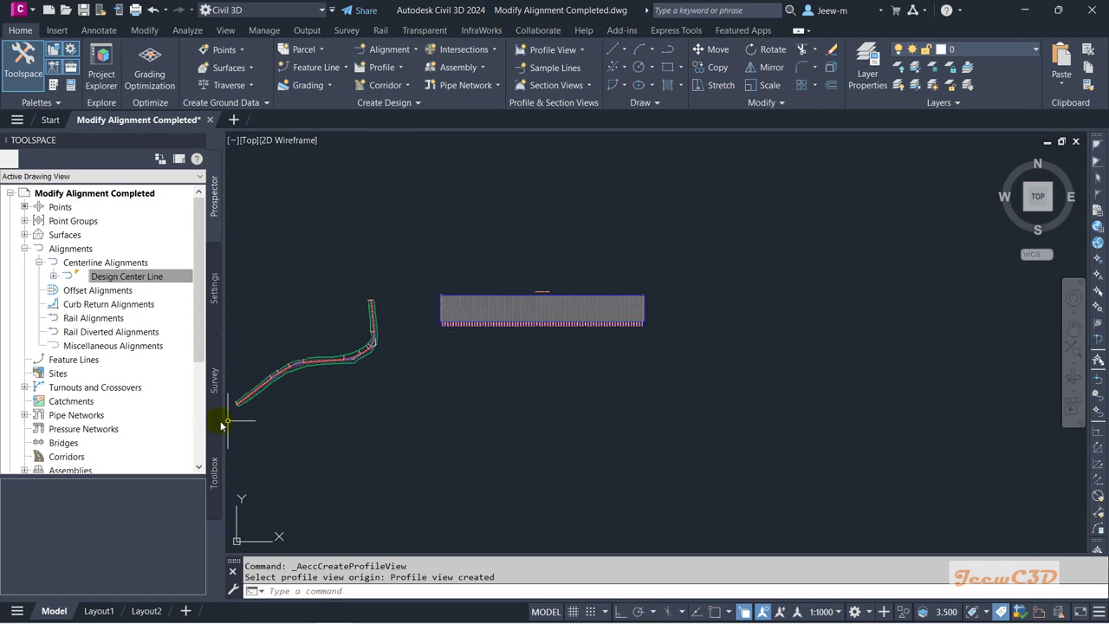
scroll(234, 404, "up", 5)
scroll(260, 396, "down", 2)
scroll(649, 257, "down", 2)
scroll(643, 376, "up", 3)
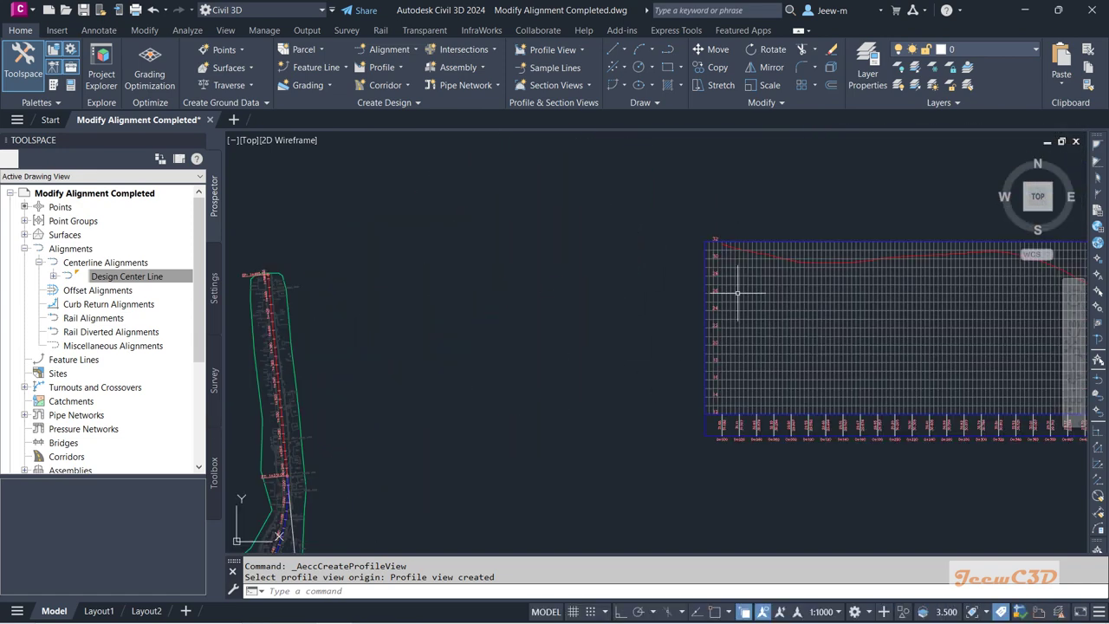
scroll(786, 261, "down", 4)
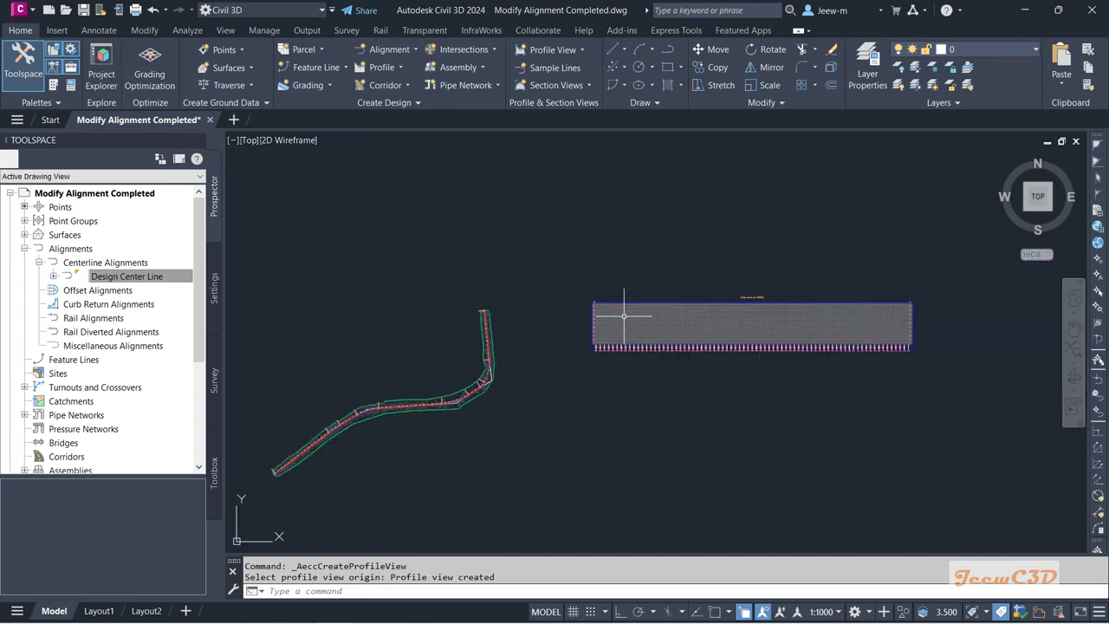
scroll(911, 326, "up", 6)
scroll(918, 331, "up", 2)
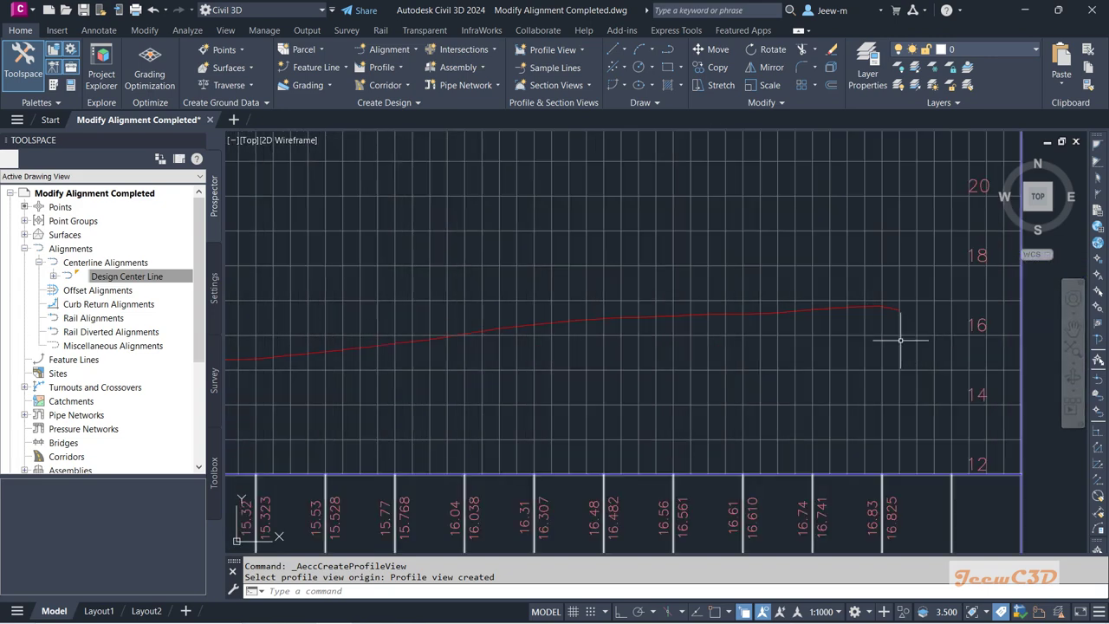
scroll(905, 338, "down", 6)
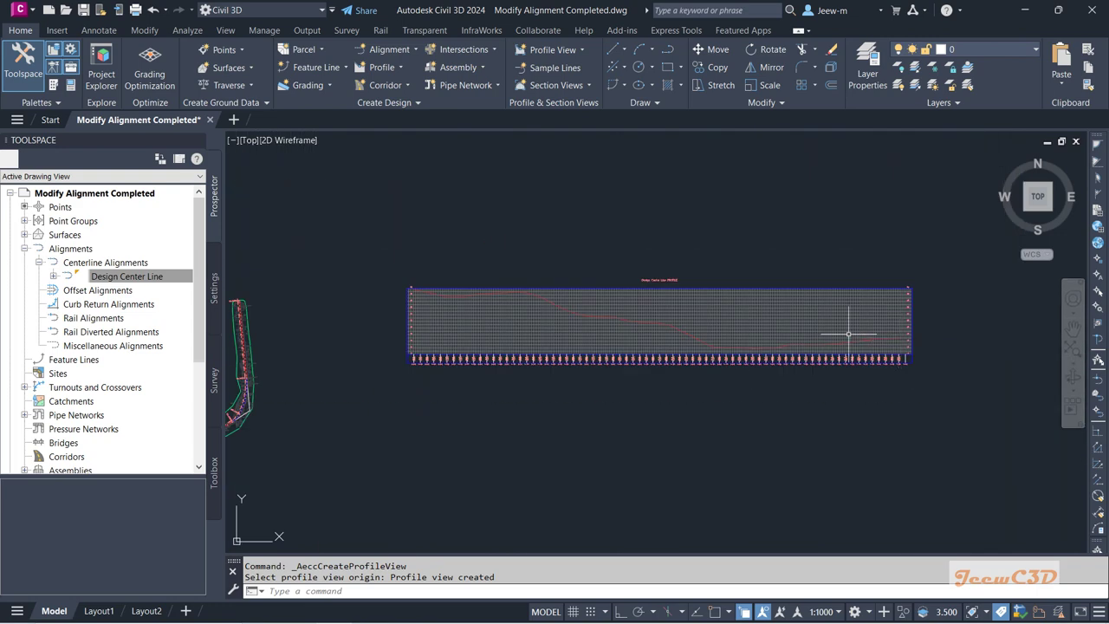
scroll(424, 302, "up", 5)
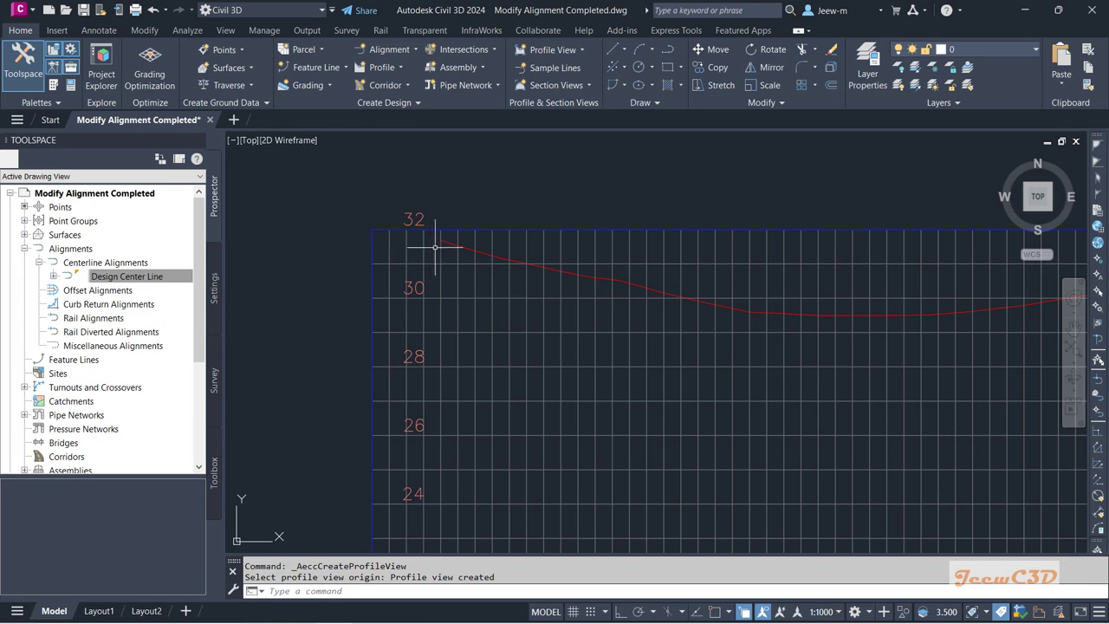
scroll(433, 244, "down", 5)
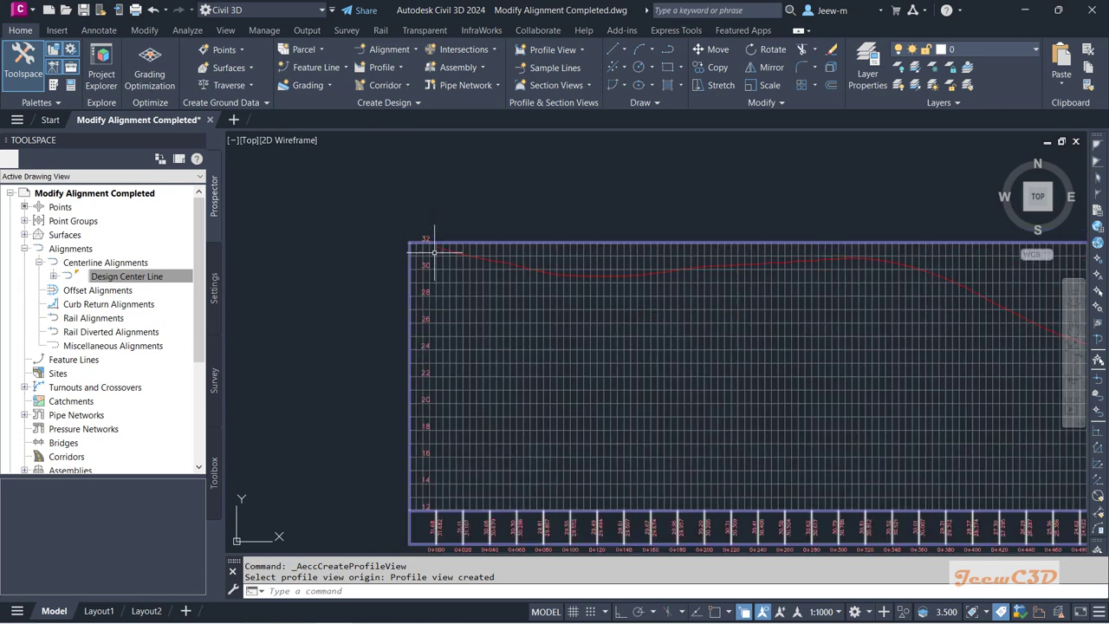
scroll(661, 277, "down", 2)
scroll(654, 295, "up", 10)
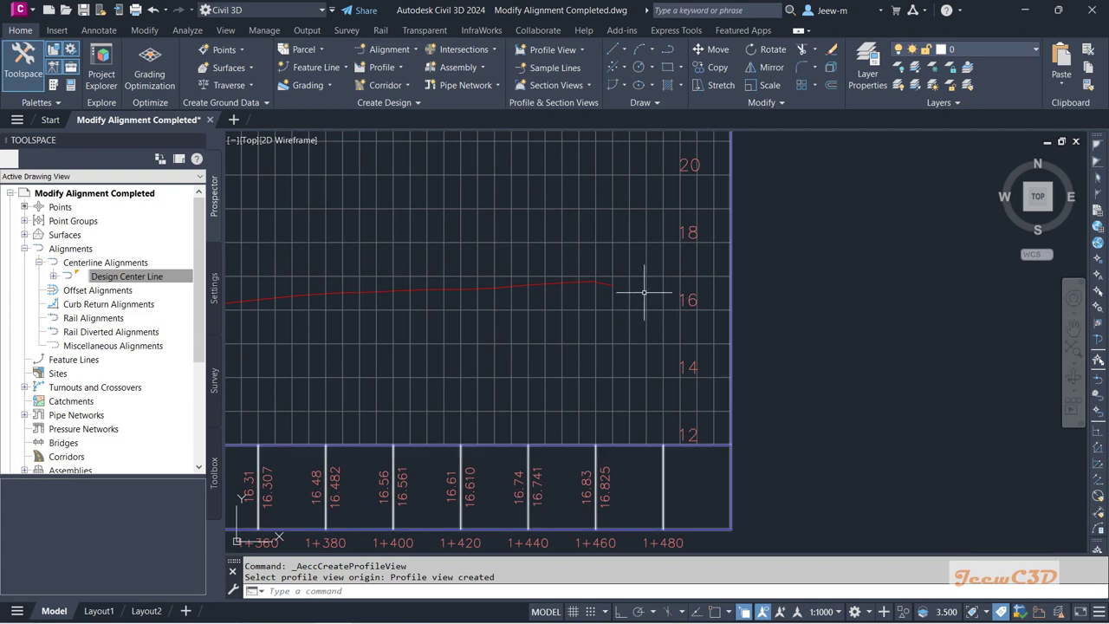
scroll(648, 299, "down", 5)
middle_click_drag(650, 302, 696, 297)
middle_click_drag(527, 364, 660, 364)
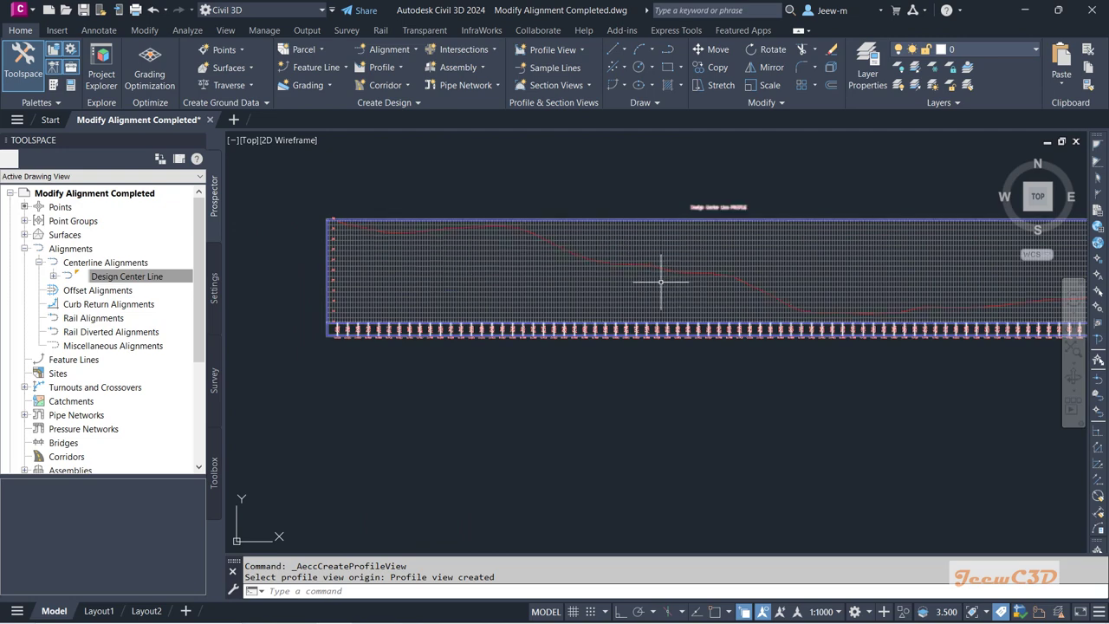
middle_click_drag(634, 280, 555, 270)
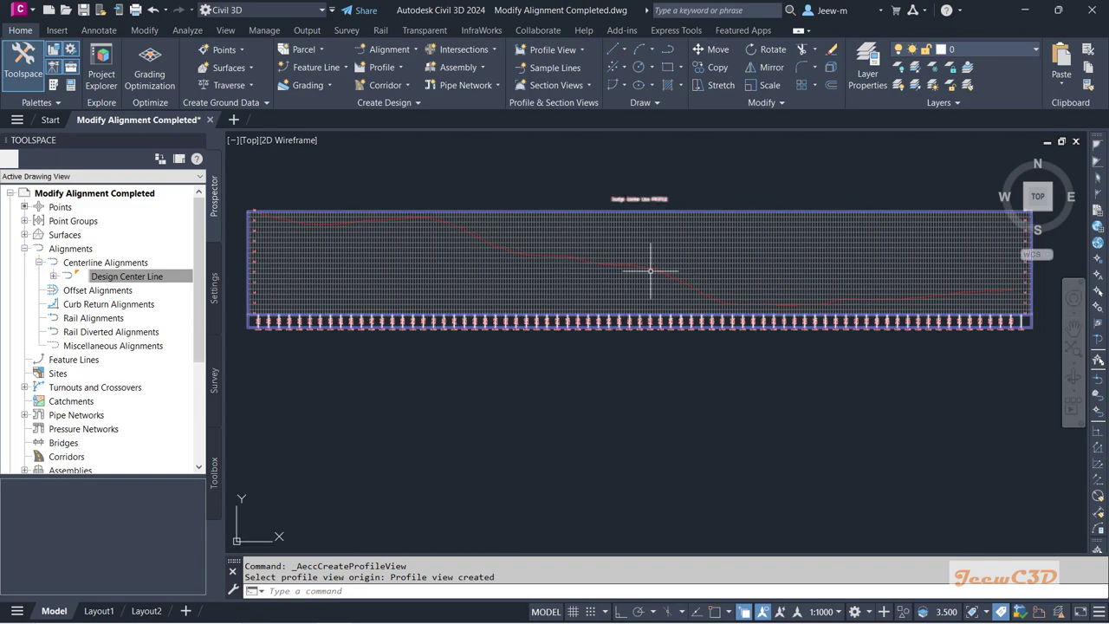
scroll(693, 292, "up", 3)
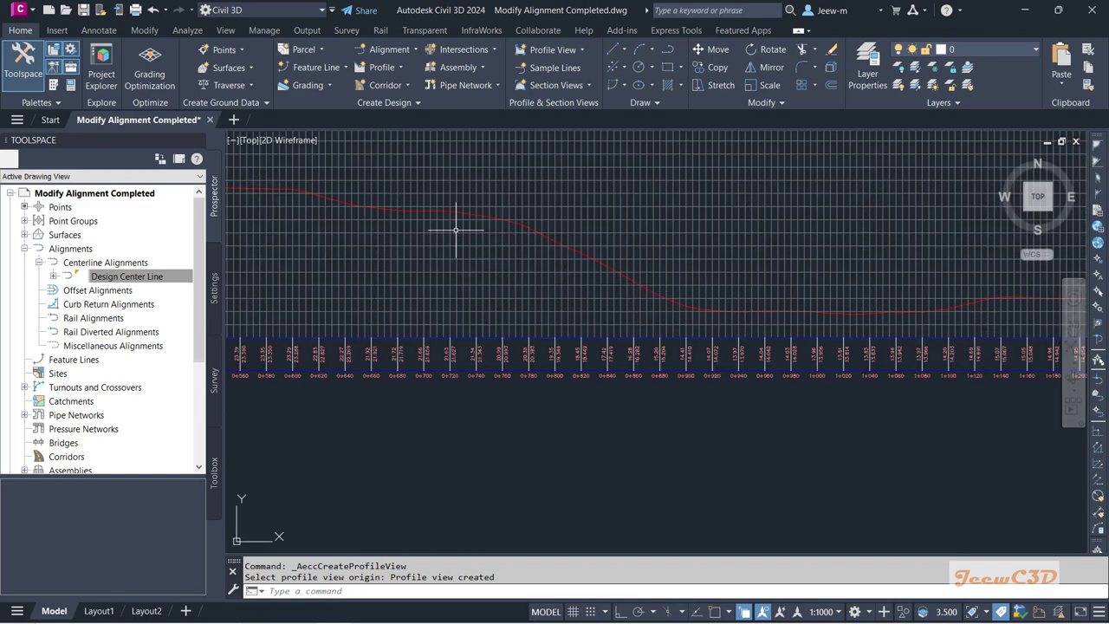
scroll(649, 297, "down", 3)
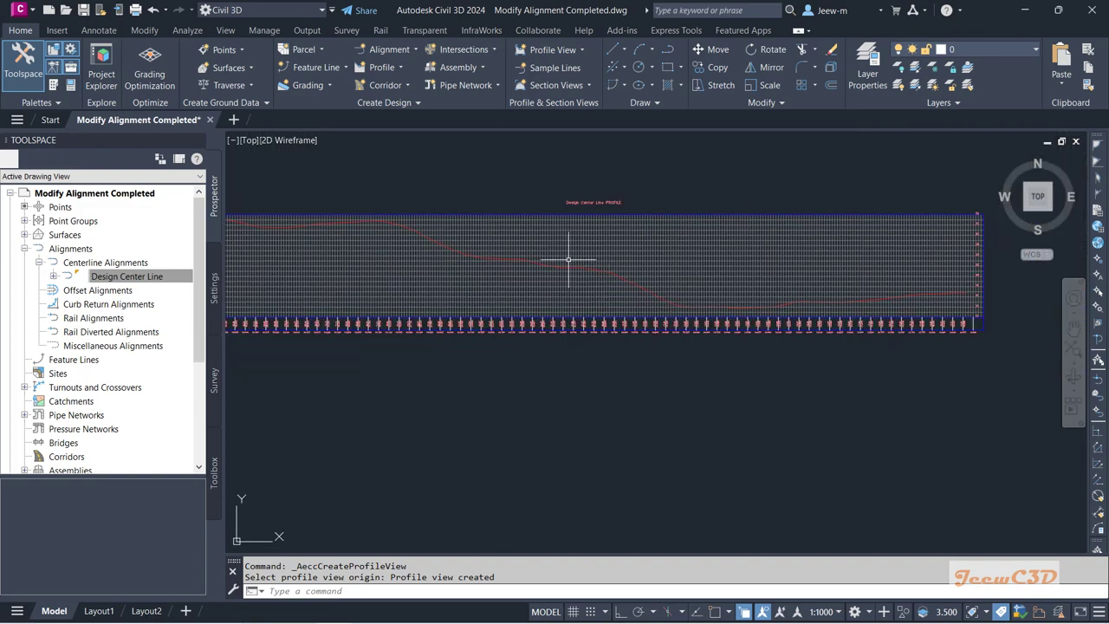
scroll(574, 247, "up", 6)
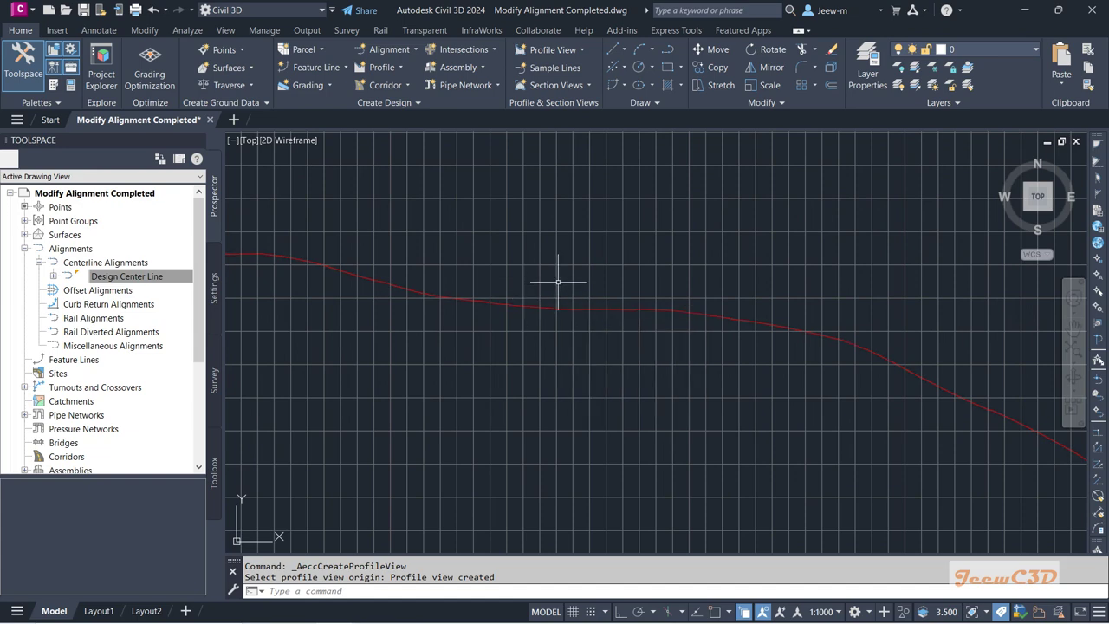
Select the profile view grid, then clear the selection.
left_click(556, 282)
left_click(556, 281)
scroll(569, 364, "down", 6)
middle_click_drag(524, 370, 547, 367)
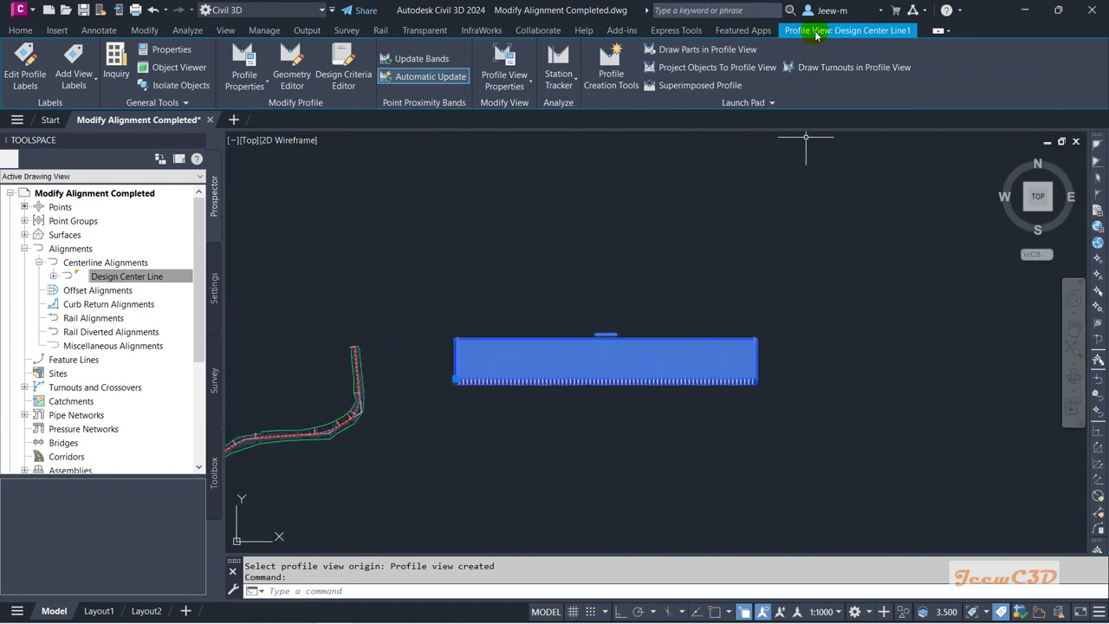
key("Escape")
scroll(576, 347, "up", 6)
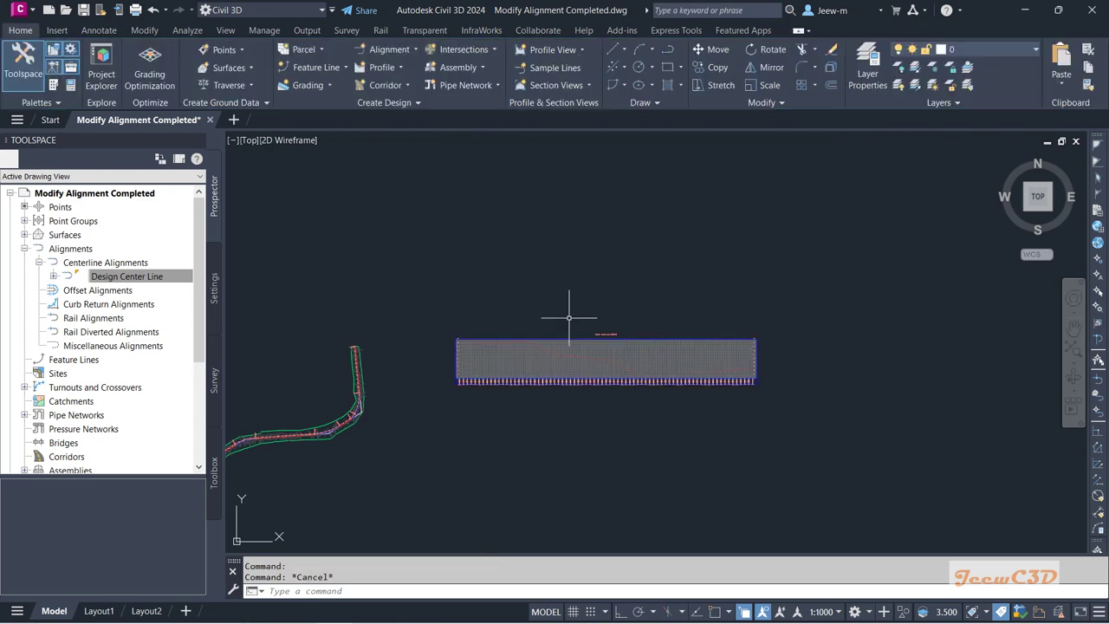
scroll(580, 347, "up", 2)
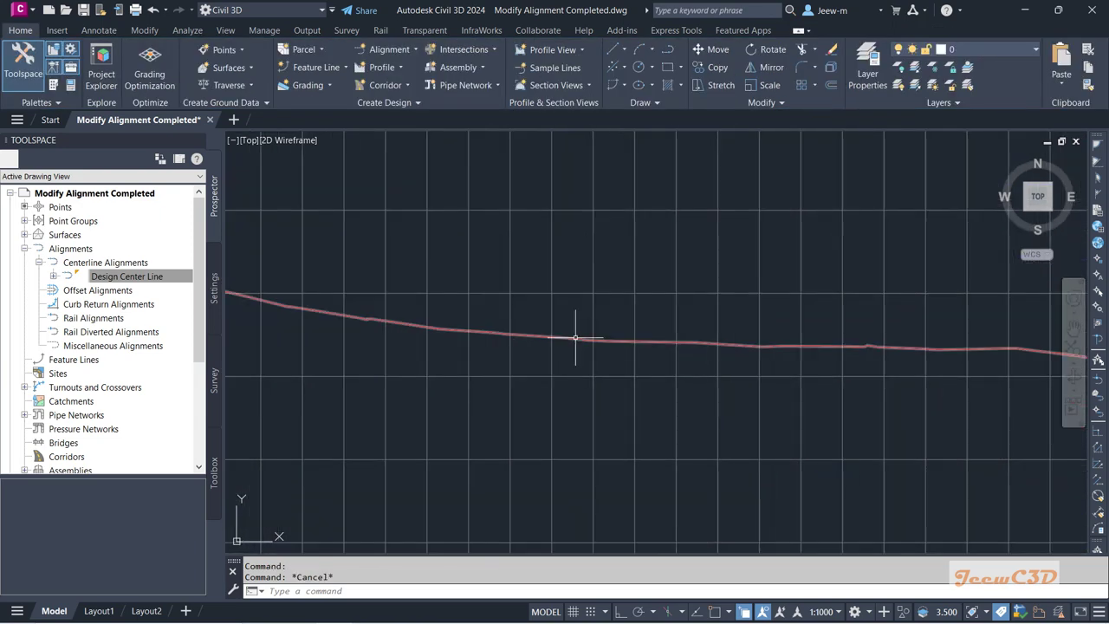
key("Escape")
Check the EG profile line, then reselect the Design Center Line1 profile view.
left_click(574, 338)
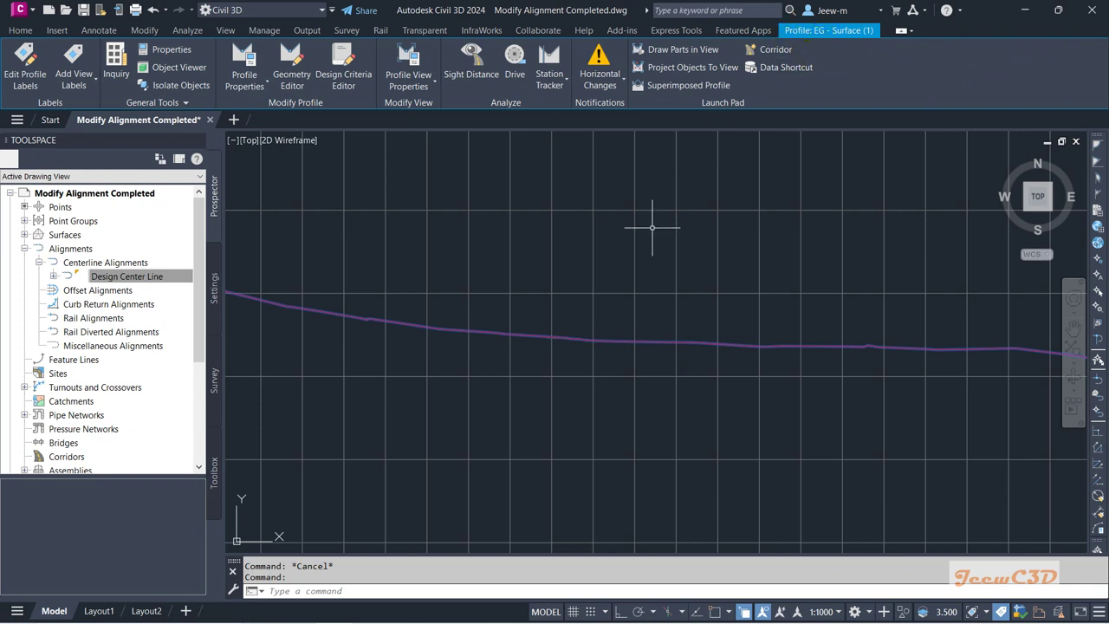
mouse_move(642, 259)
scroll(617, 367, "down", 5)
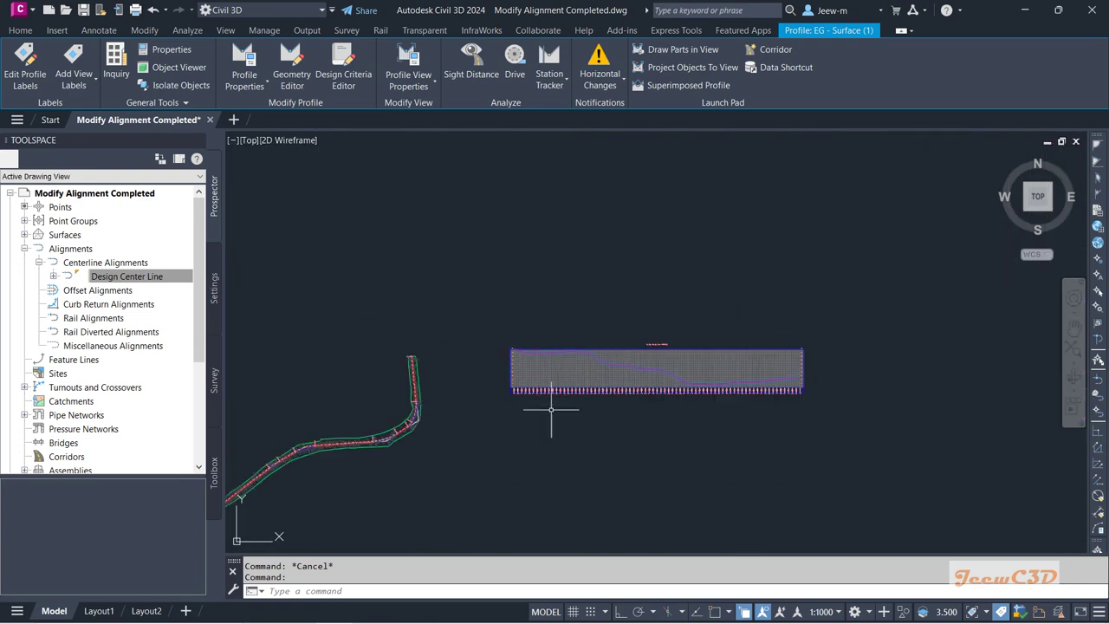
key("Escape")
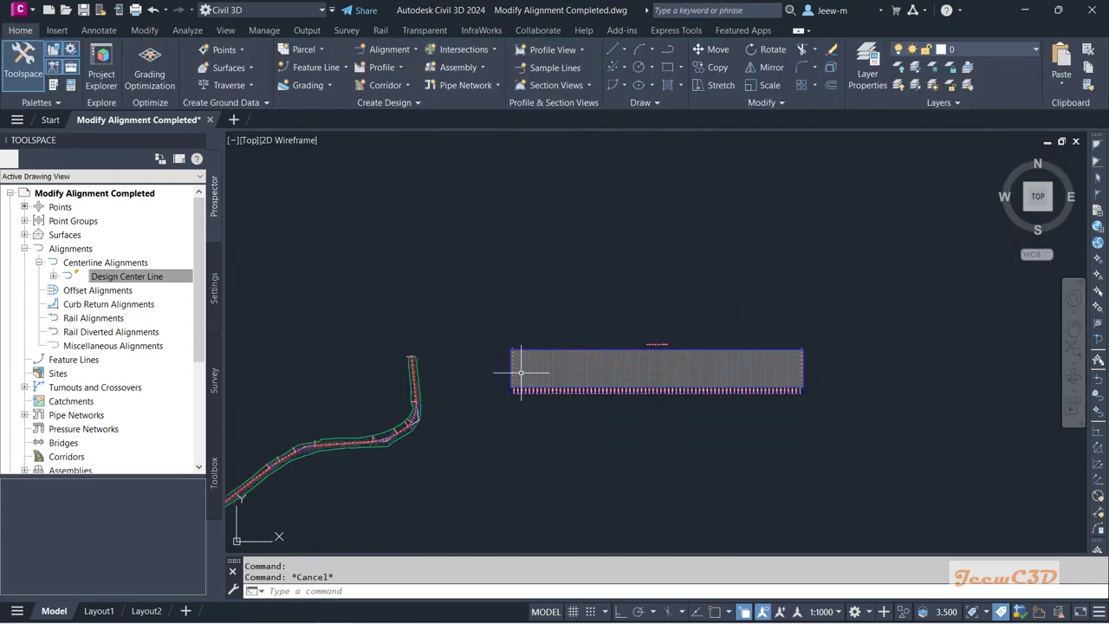
scroll(487, 376, "up", 3)
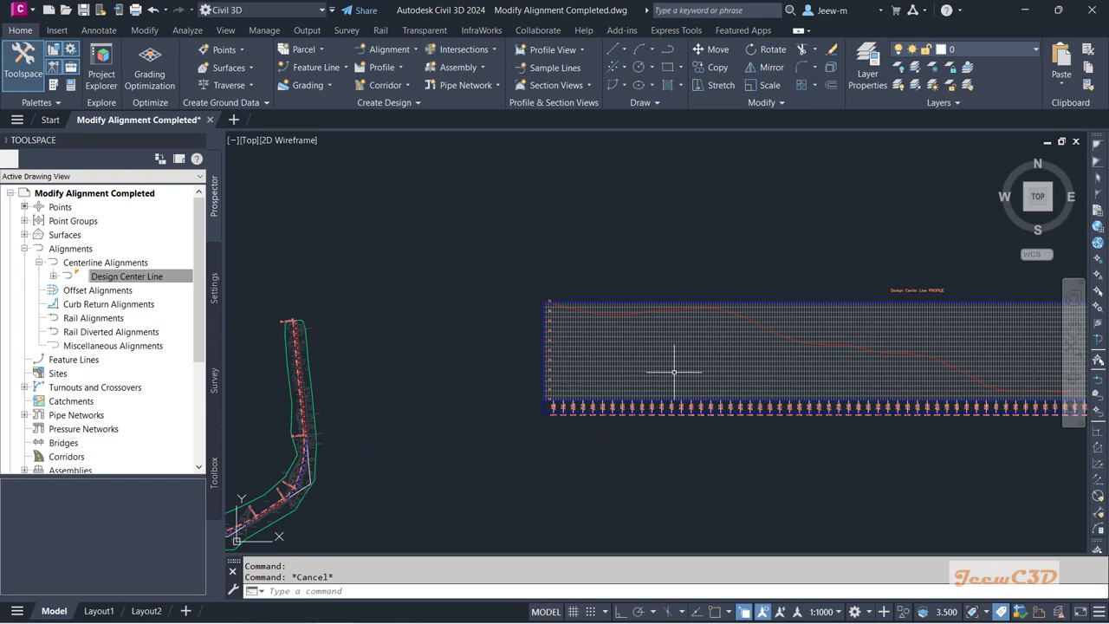
left_click(634, 354)
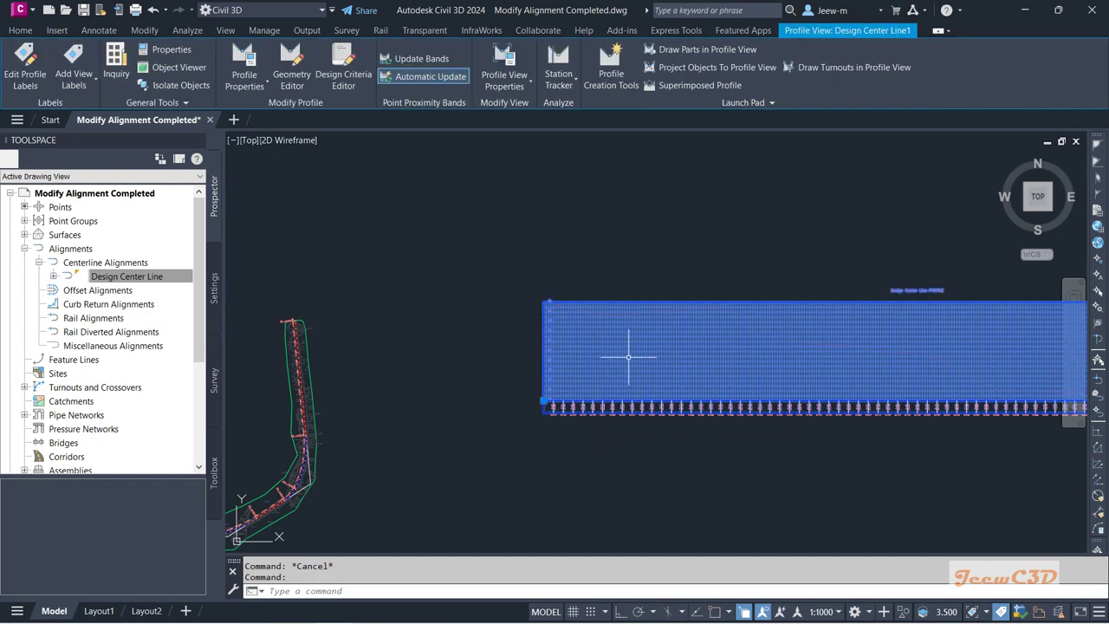
In Profile View Properties, set the Information tab's object style to Major Grids and apply it.
right_click(597, 246)
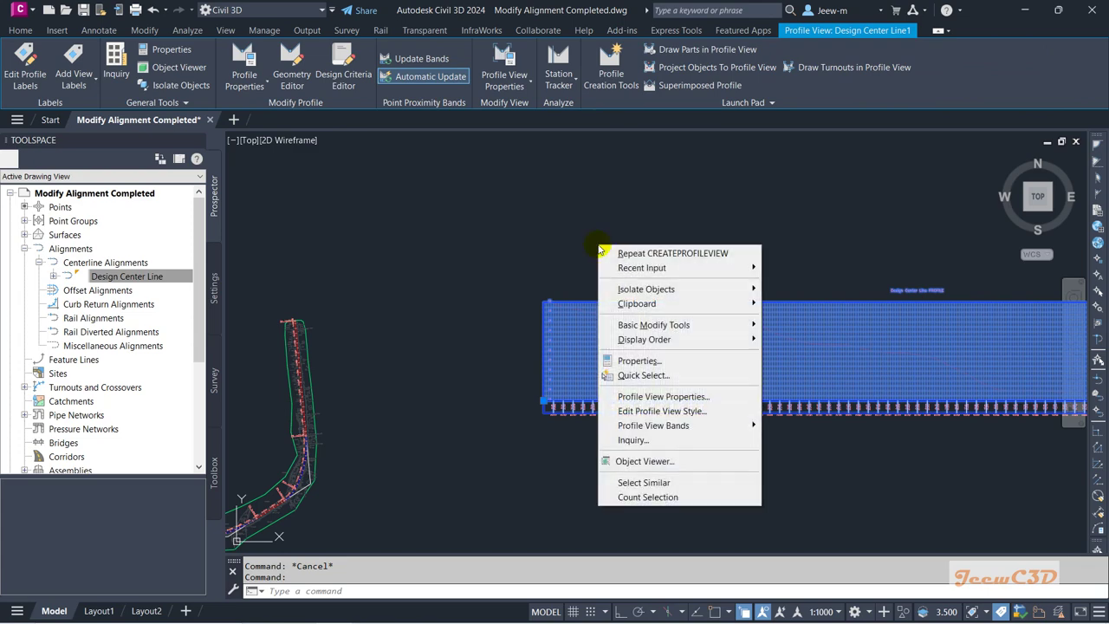
left_click(674, 397)
left_click(657, 400)
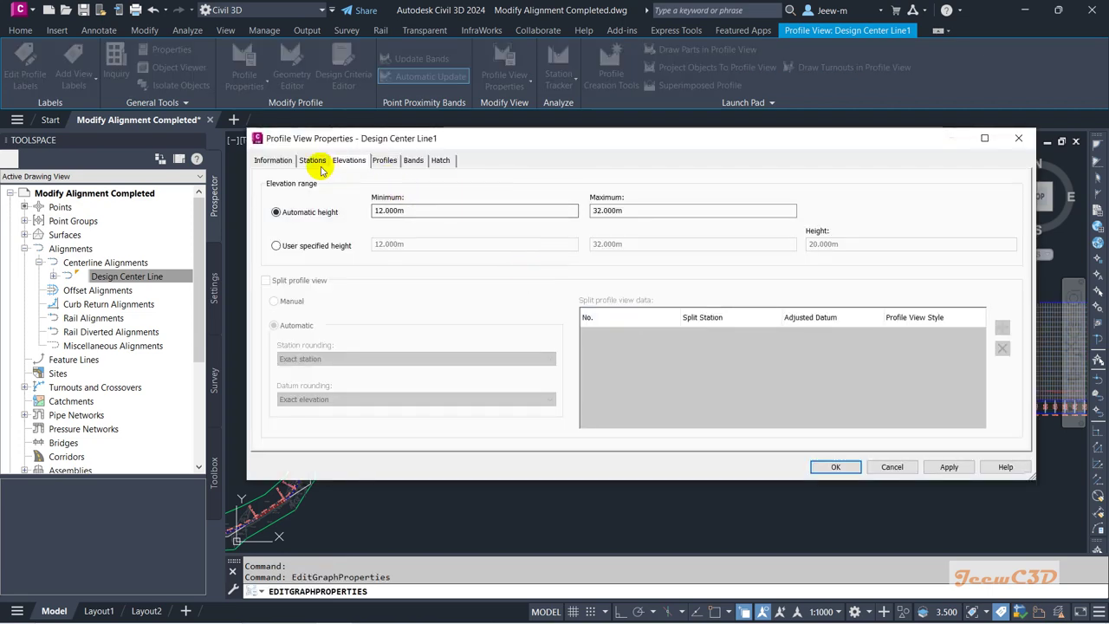
left_click(272, 160)
left_click_drag(514, 137, 342, 97)
left_click(246, 252)
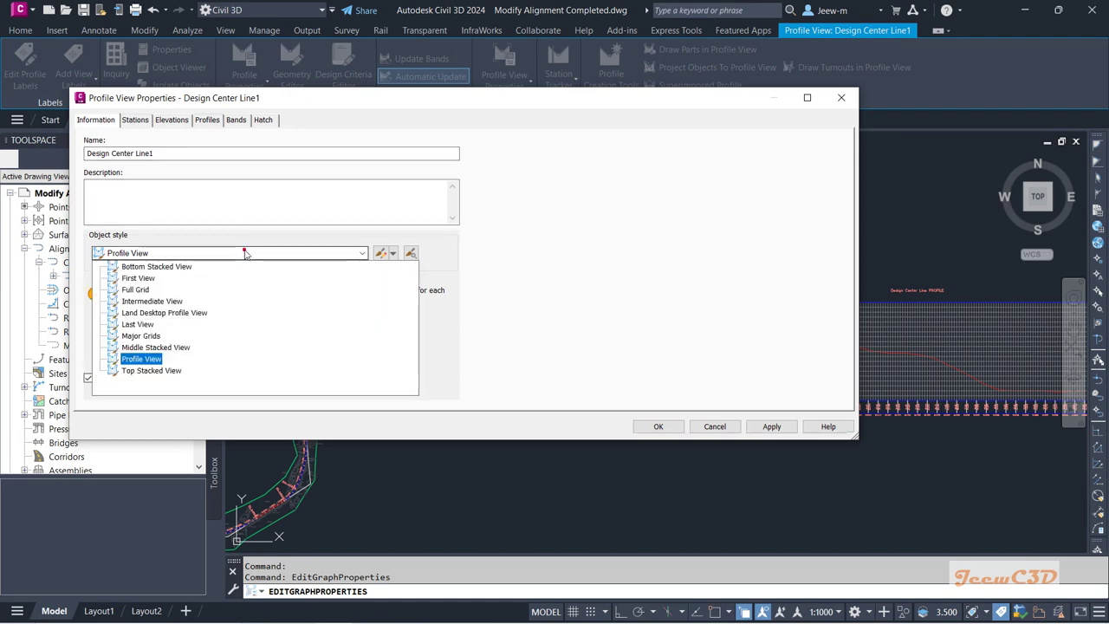
left_click(141, 338)
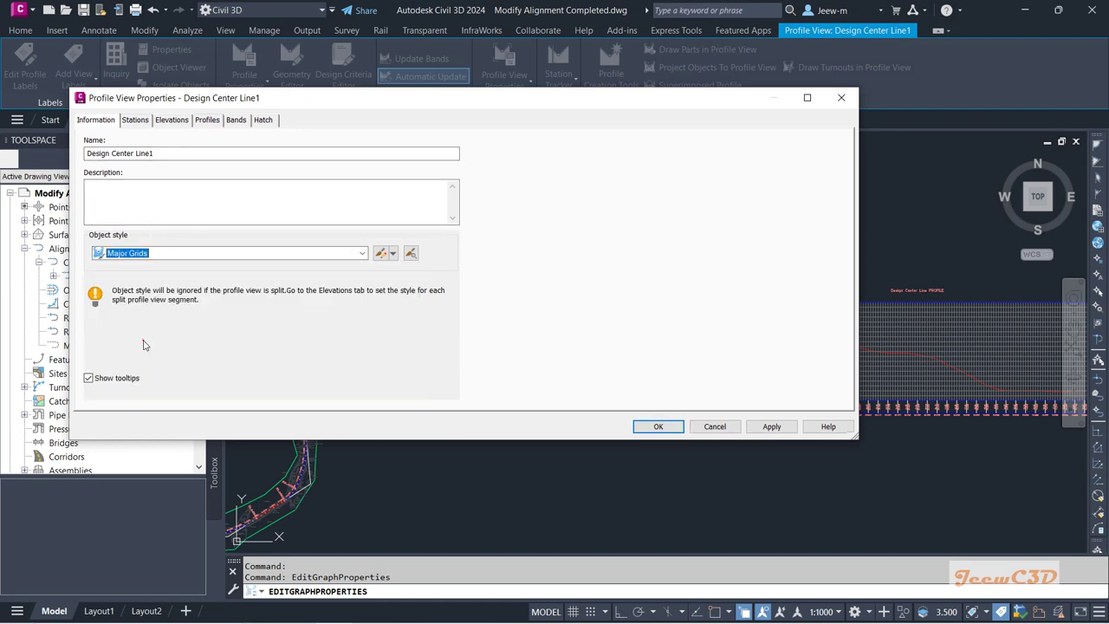
left_click(769, 426)
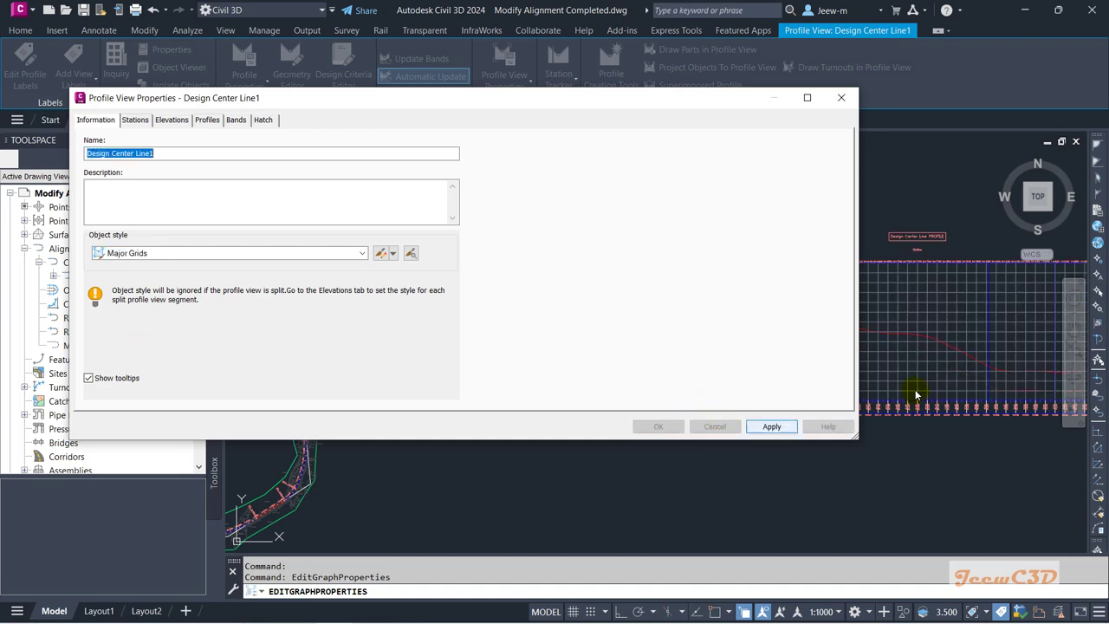